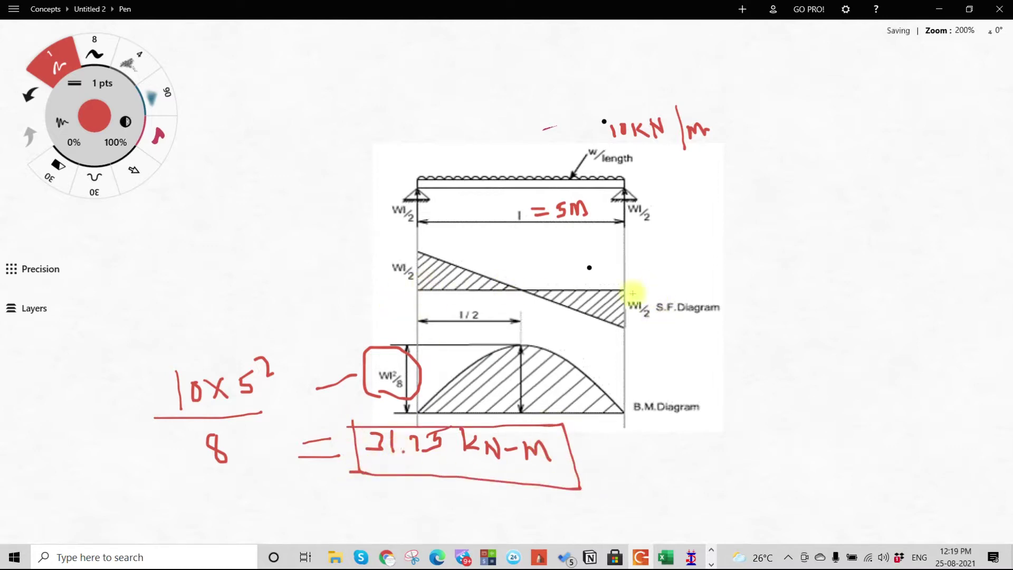
# - Write = 10×5/2 beside Wl/2, cancelling the 2 against the 10 to give 25 kN
pyautogui.moveTo(378, 269); pyautogui.dragTo(376, 276)
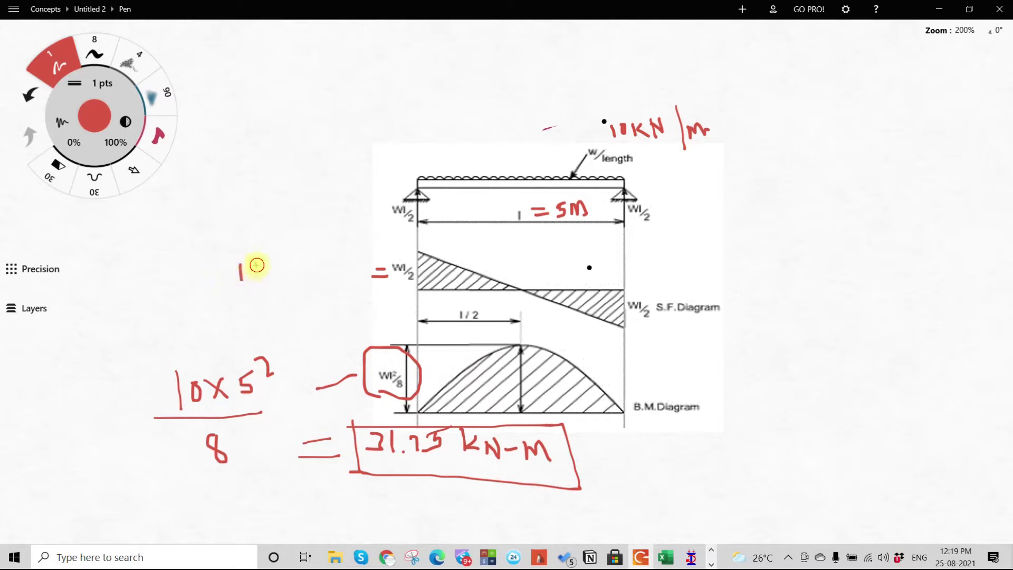
pyautogui.moveTo(270, 267); pyautogui.dragTo(288, 277)
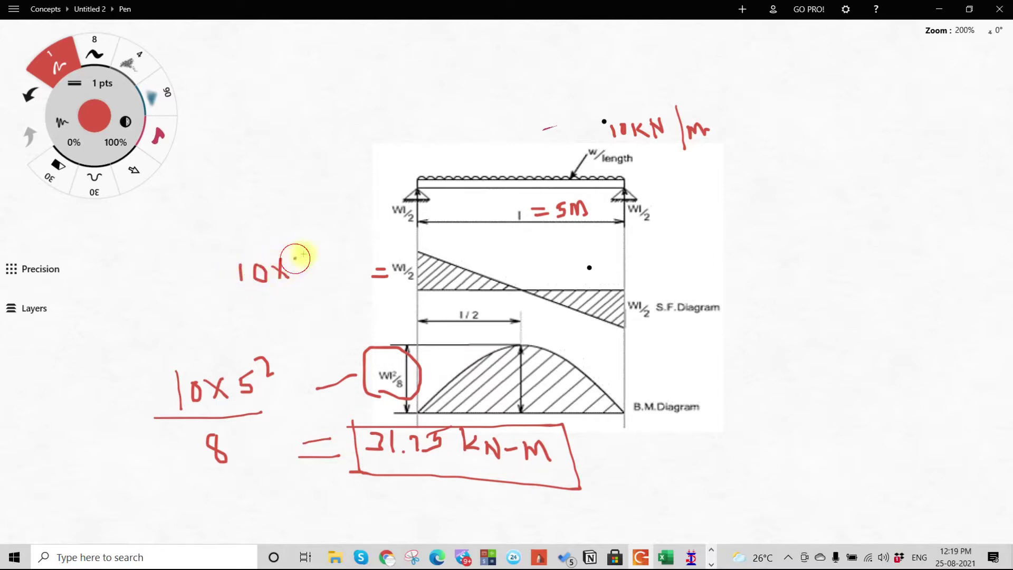
pyautogui.moveTo(244, 300); pyautogui.dragTo(324, 288)
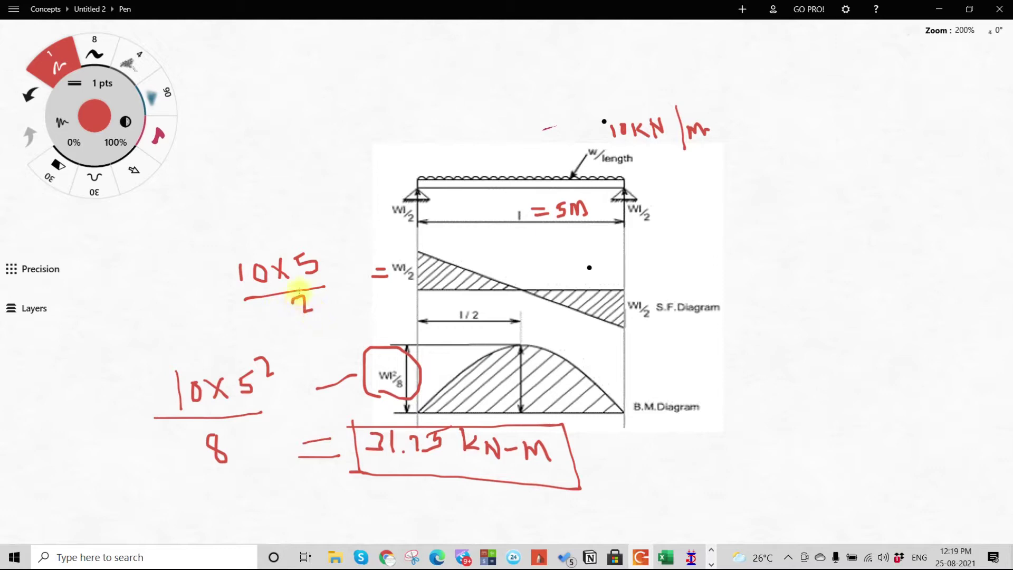
pyautogui.moveTo(316, 294); pyautogui.dragTo(279, 319)
pyautogui.moveTo(255, 262); pyautogui.dragTo(229, 307)
pyautogui.moveTo(240, 245); pyautogui.dragTo(257, 256)
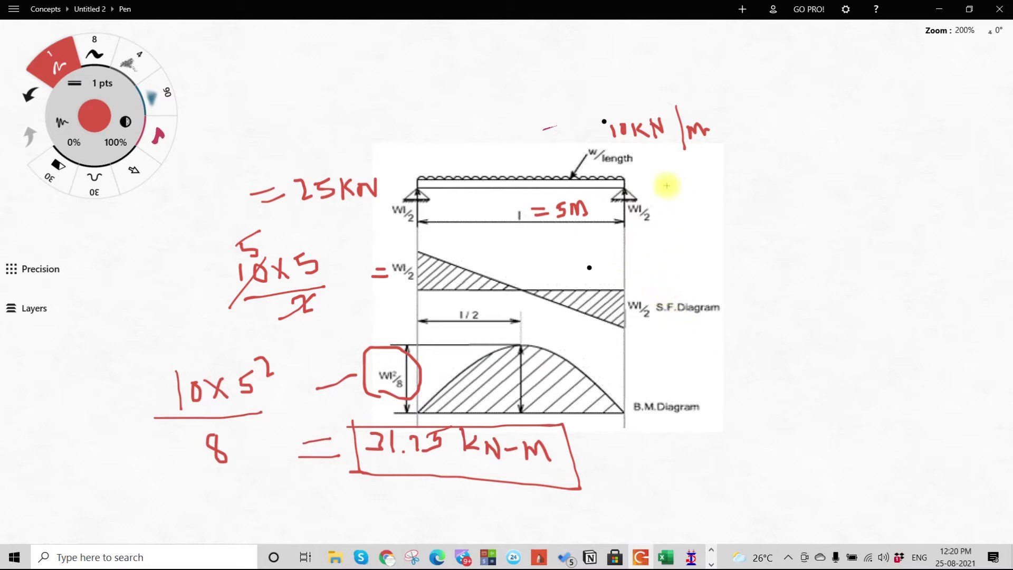
pyautogui.hotkey('alt', 'Tab')
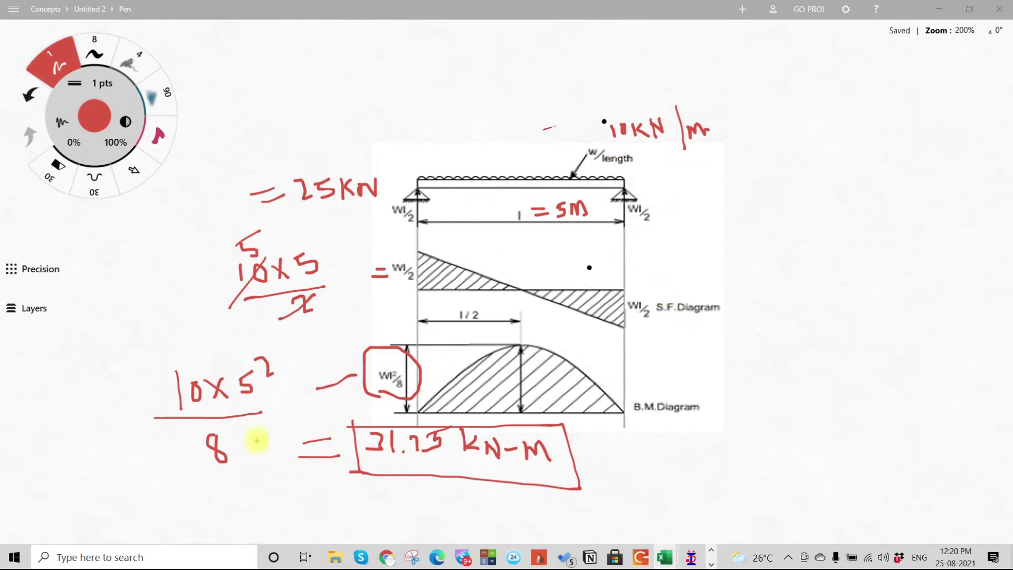
# - On the Geometry page, enter node 1 at the origin and node 2 at X = 5
pyautogui.click(691, 558)
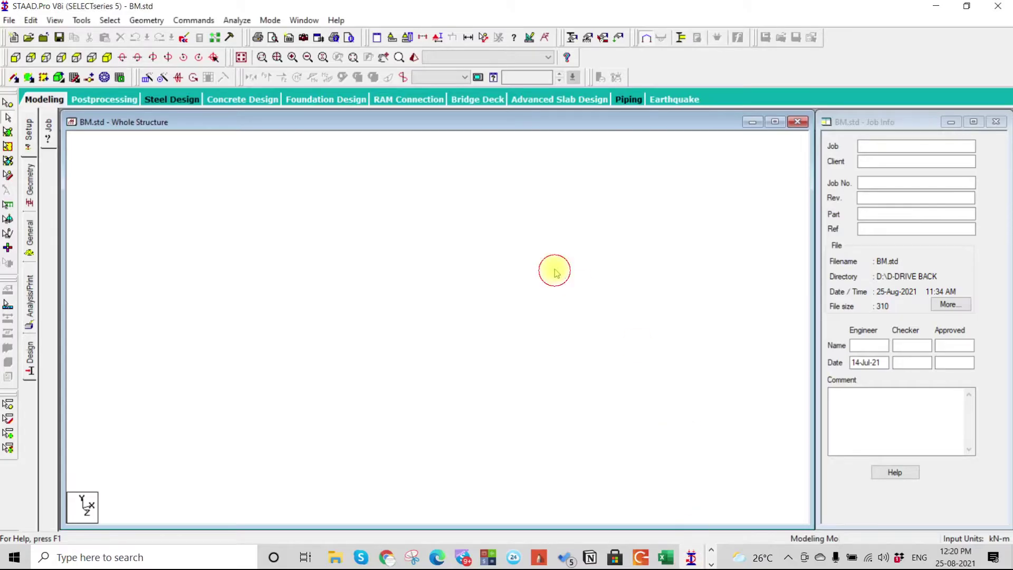
pyautogui.click(30, 235)
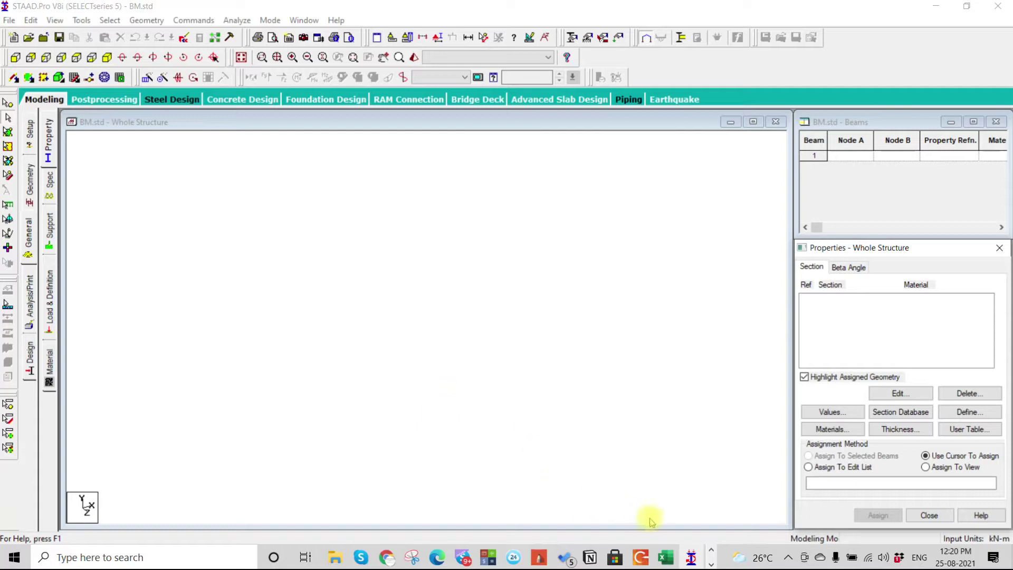
pyautogui.click(30, 179)
pyautogui.click(999, 121)
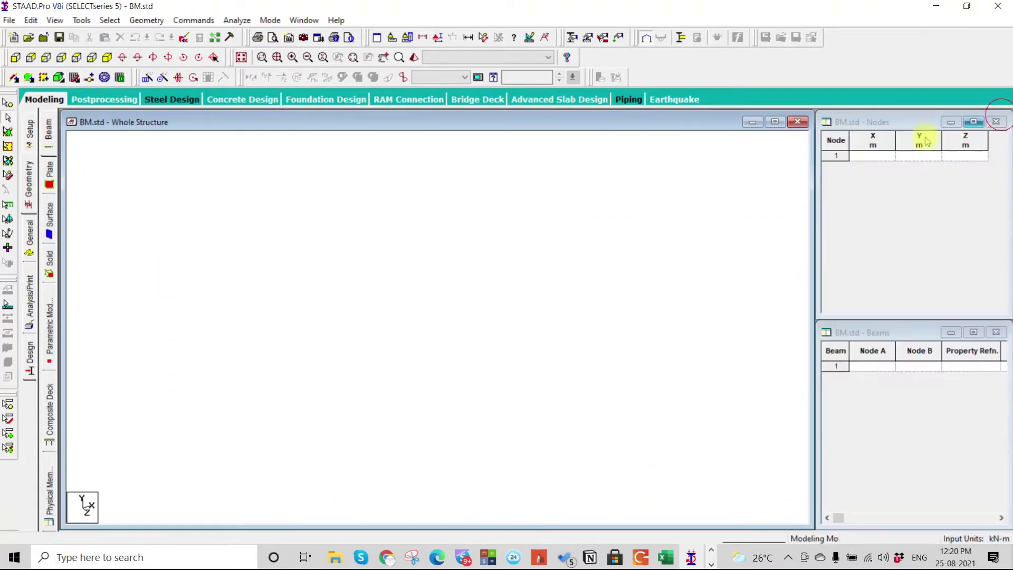
pyautogui.click(874, 158)
pyautogui.write('0')
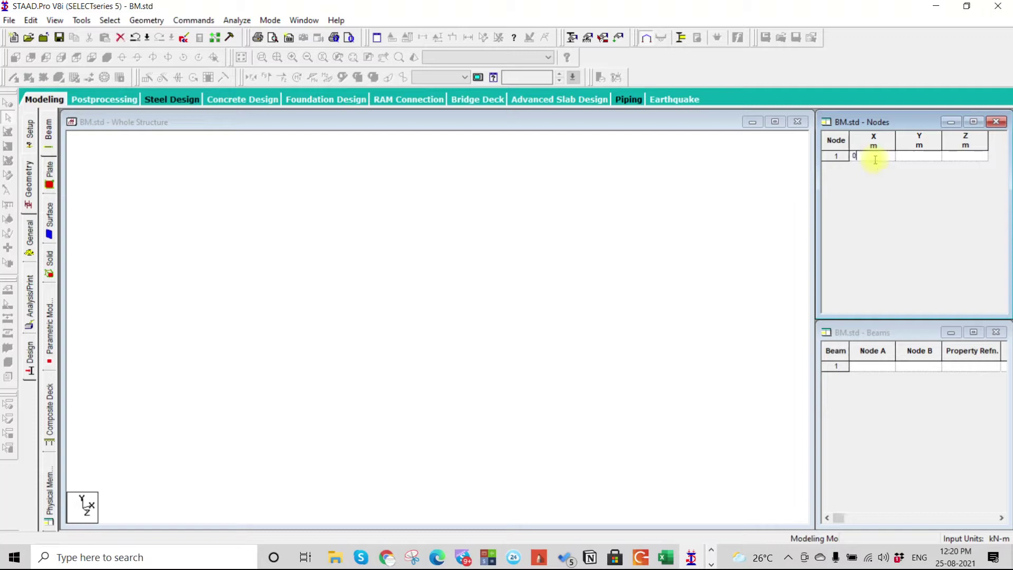
pyautogui.press('Tab')
pyautogui.press('Tab')
pyautogui.press('Tab')
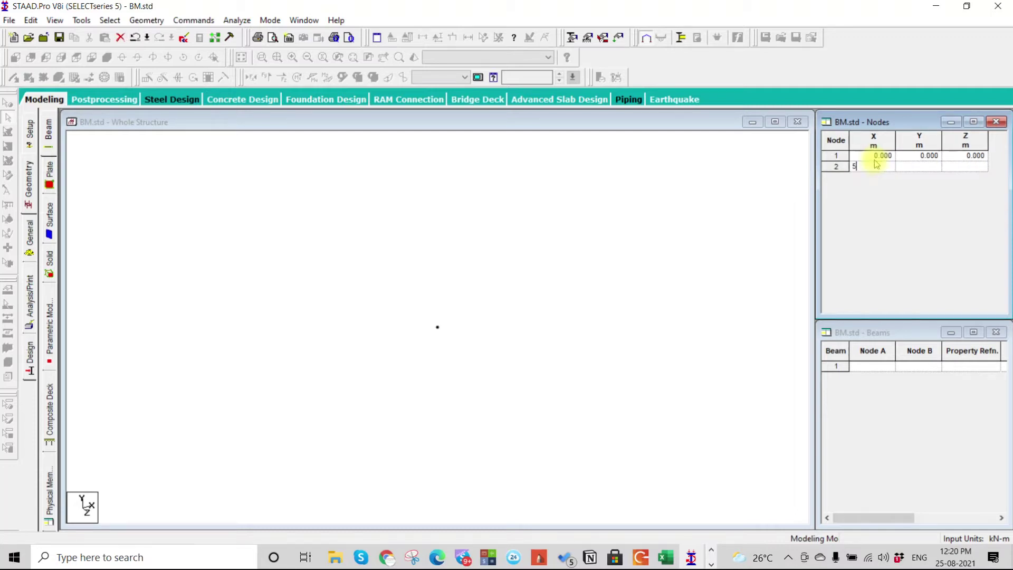
pyautogui.write('5')
pyautogui.press('Tab')
pyautogui.click(874, 167)
# - Delete the incorrect node 2 and re-enter it at X = 5 m
pyautogui.click(502, 296)
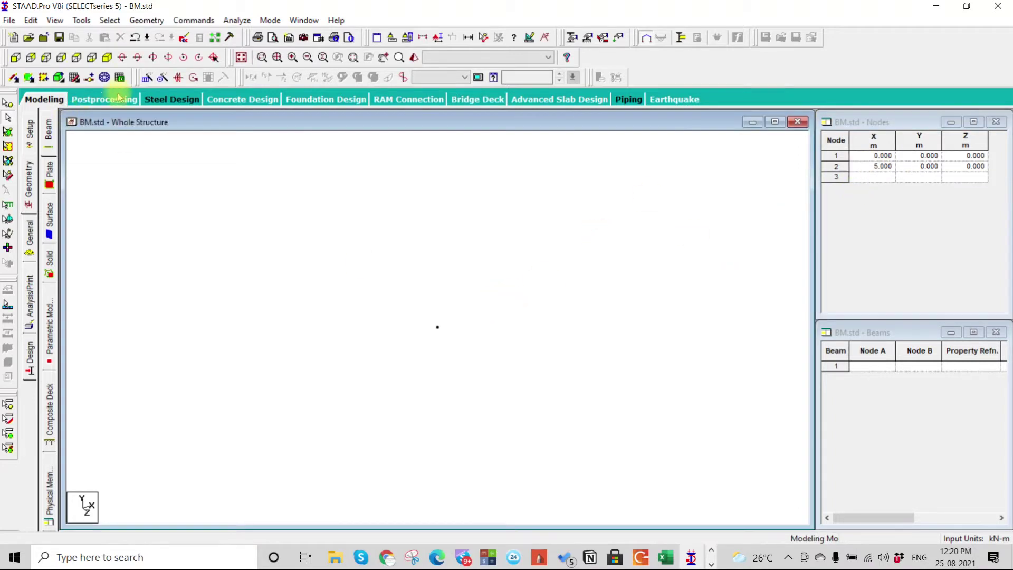
pyautogui.click(12, 78)
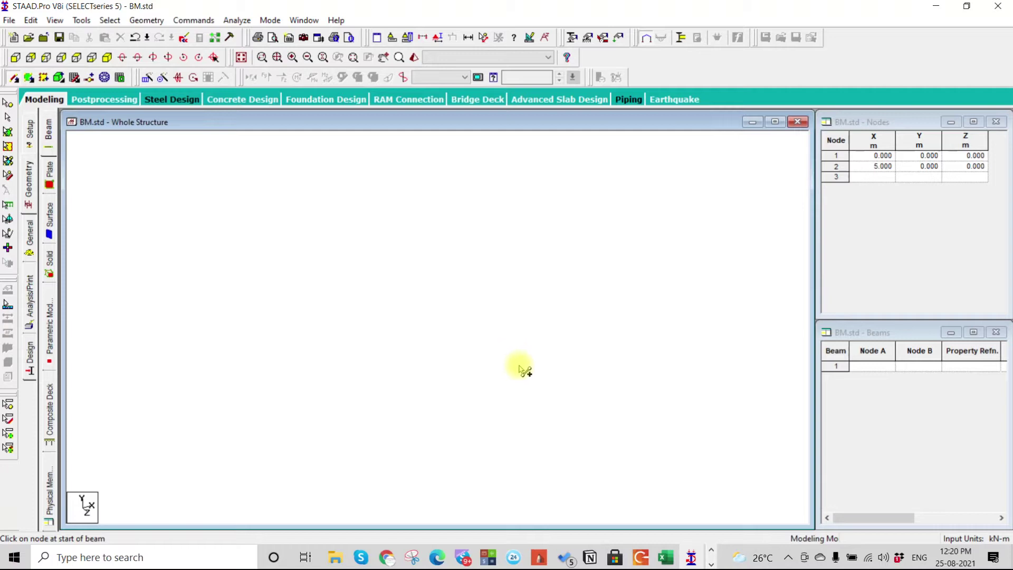
pyautogui.click(836, 166)
pyautogui.rightClick(830, 168)
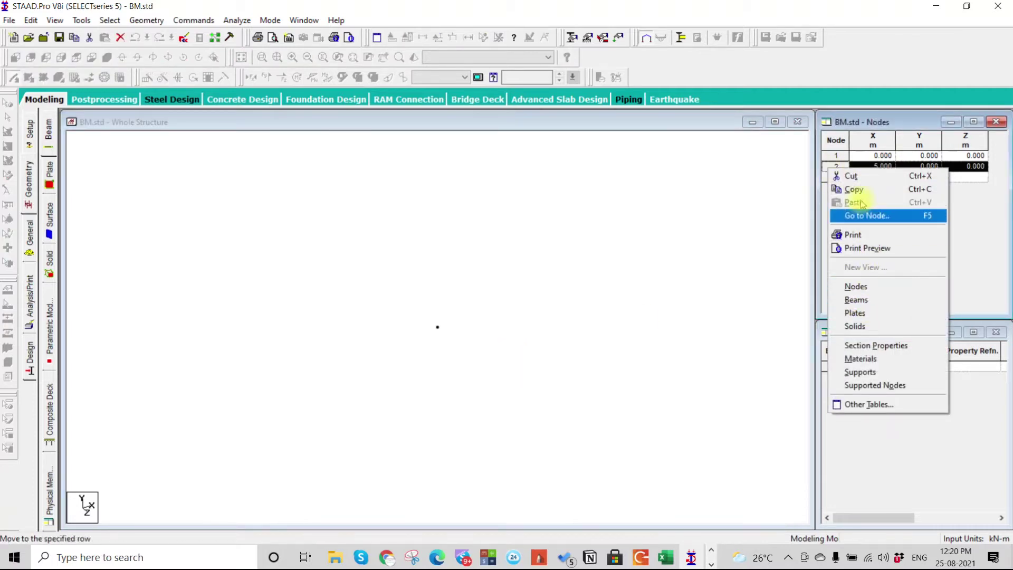
pyautogui.click(856, 176)
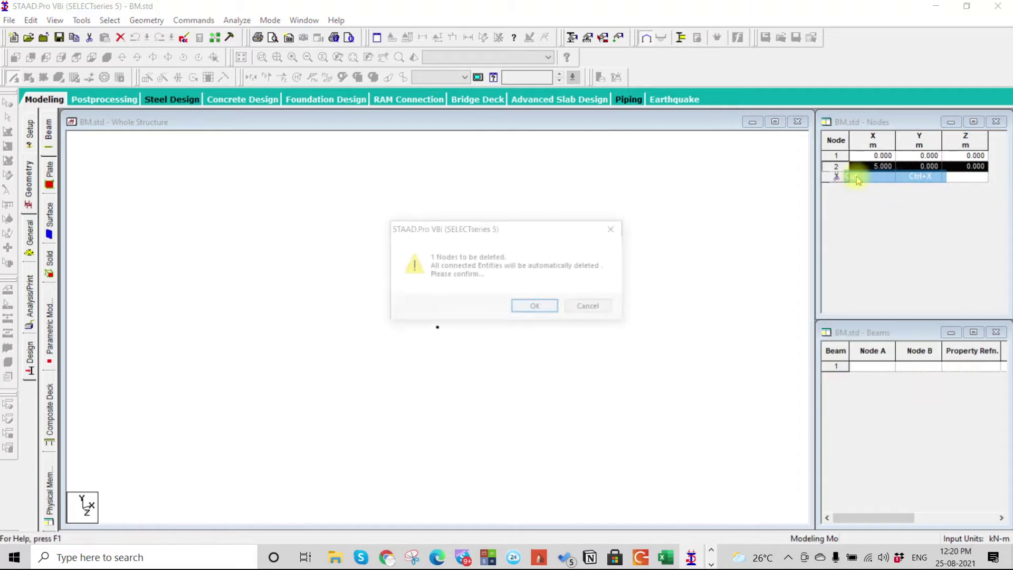
pyautogui.click(537, 309)
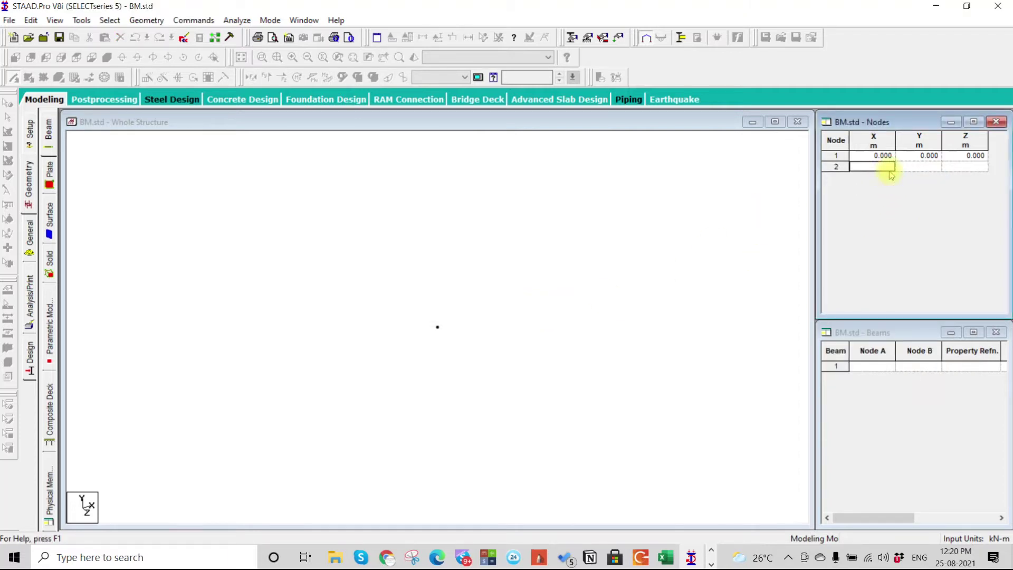
pyautogui.write('5')
pyautogui.press('Tab')
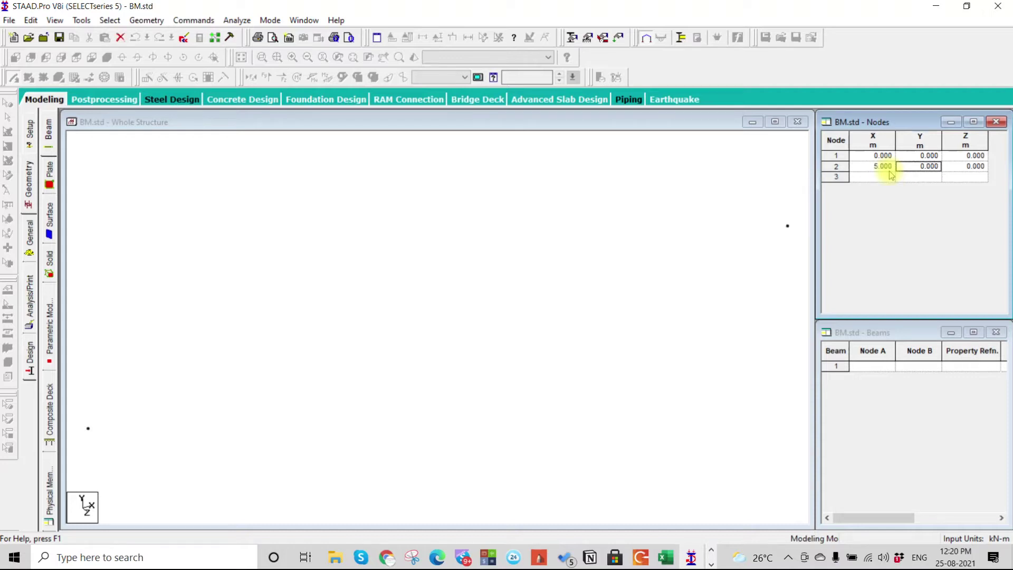
# - Draw beam 1 connecting node 1 to node 2
pyautogui.click(179, 212)
pyautogui.moveTo(89, 427)
pyautogui.mouseDown()
pyautogui.moveTo(758, 224)
pyautogui.moveTo(782, 228)
pyautogui.mouseUp()
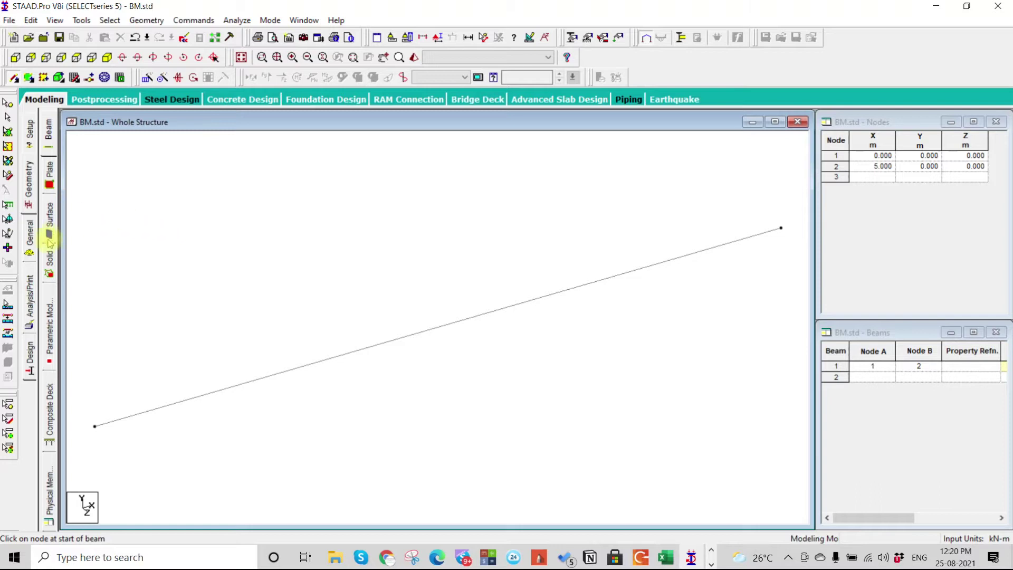
pyautogui.click(29, 235)
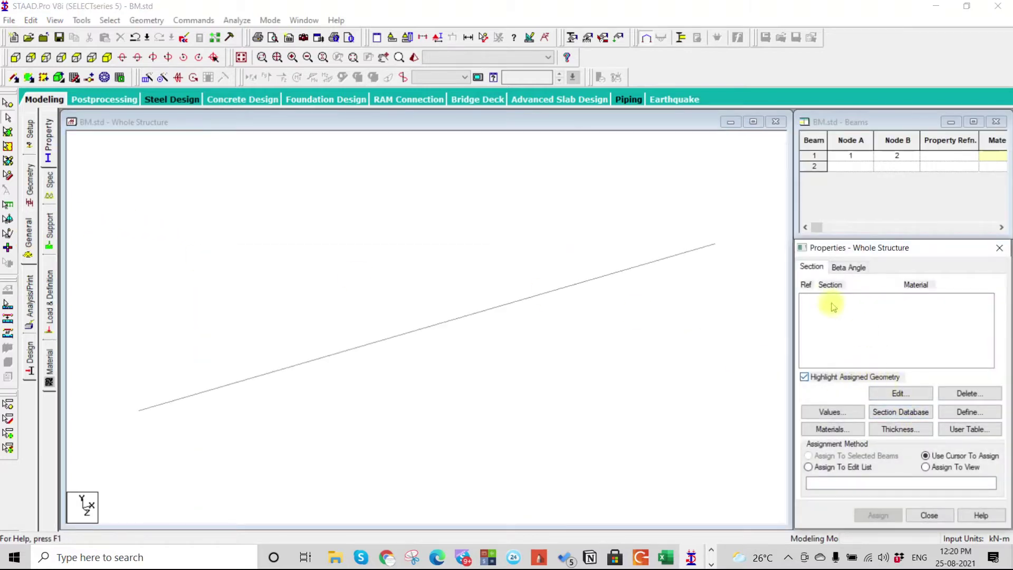
pyautogui.click(50, 237)
# - Create pinned support S2 and assign it to nodes 2 and 1
pyautogui.click(913, 418)
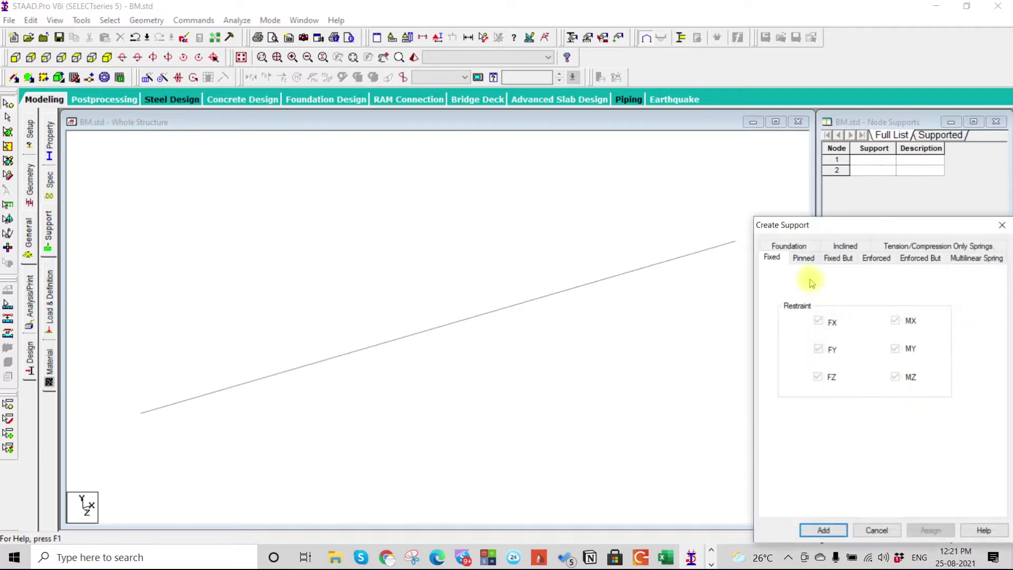
pyautogui.click(804, 257)
pyautogui.click(823, 530)
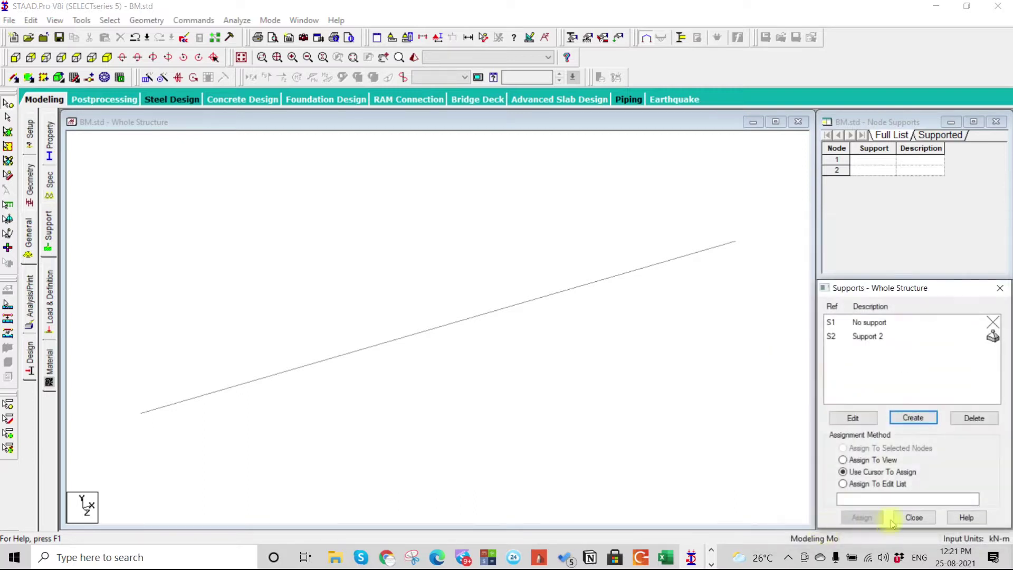
pyautogui.click(862, 517)
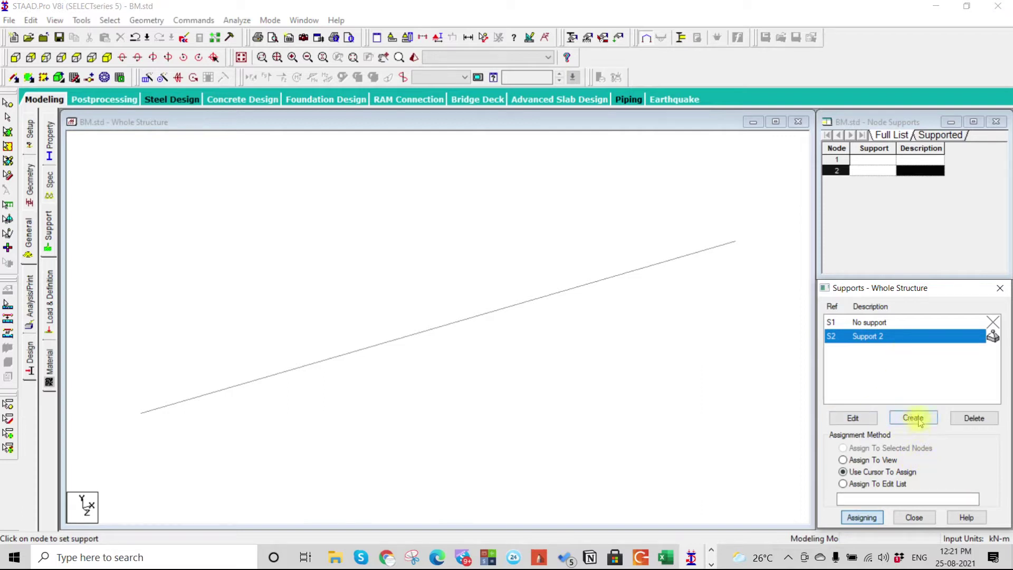
pyautogui.click(734, 242)
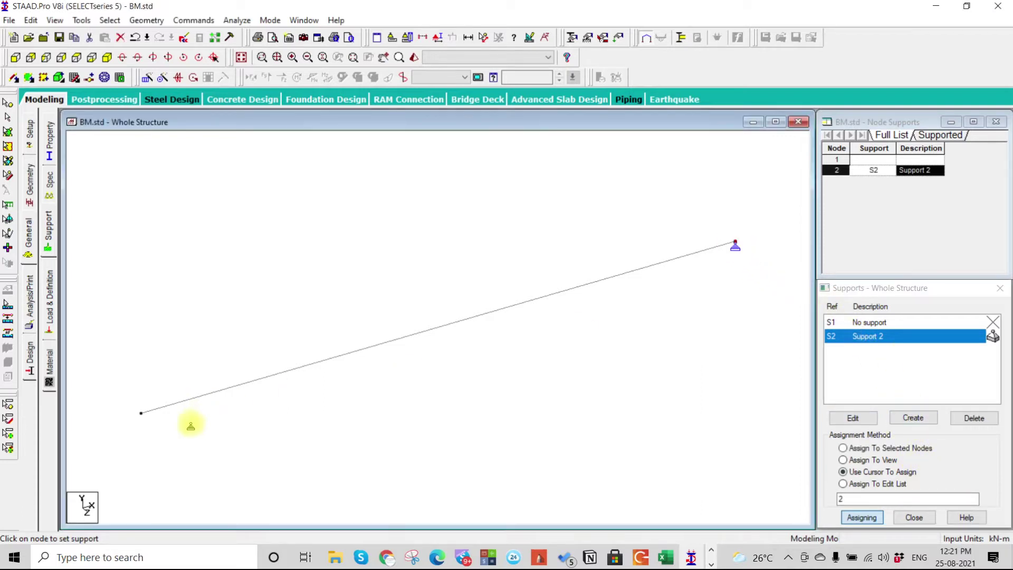
pyautogui.click(143, 415)
pyautogui.click(892, 357)
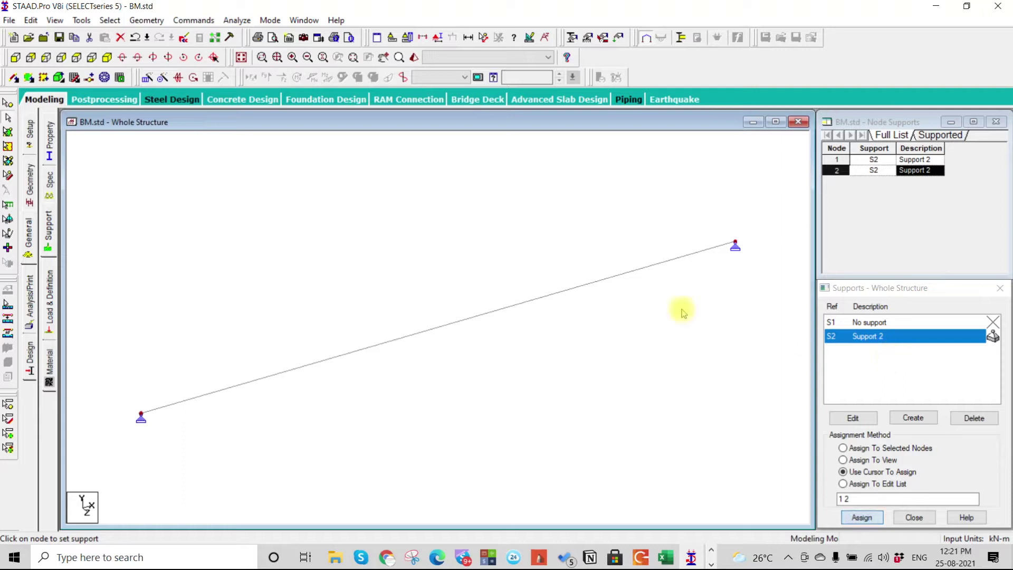
pyautogui.click(428, 331)
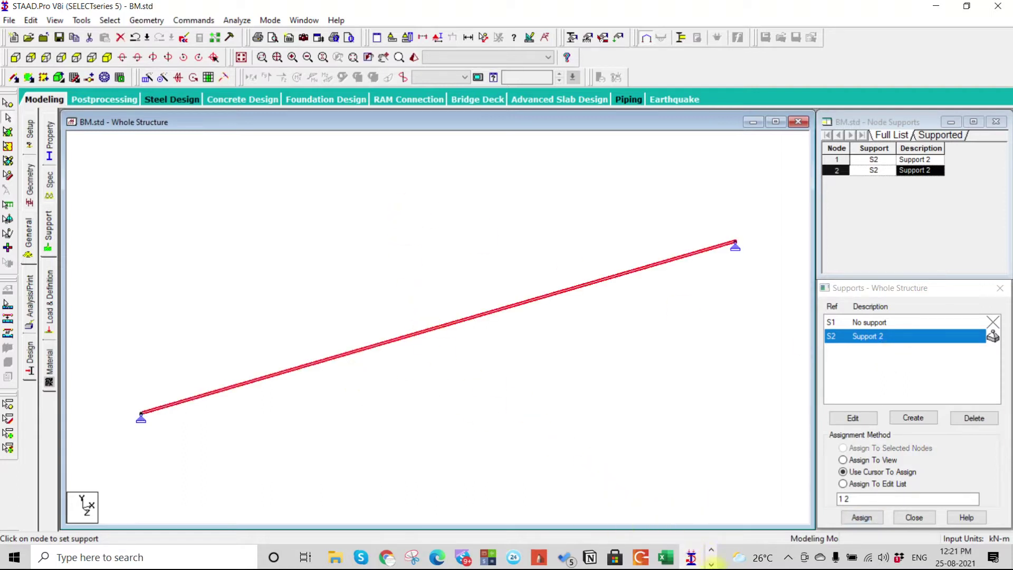
pyautogui.click(712, 564)
pyautogui.click(404, 559)
pyautogui.moveTo(405, 563)
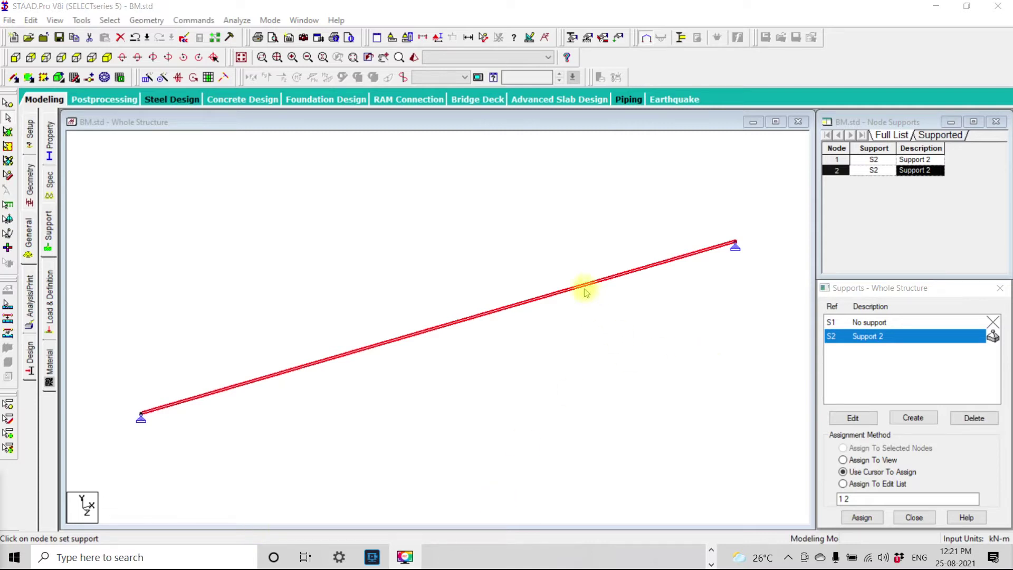
# - Assign the American W-shape W5X16 steel section to the beam as property R1
pyautogui.click(528, 246)
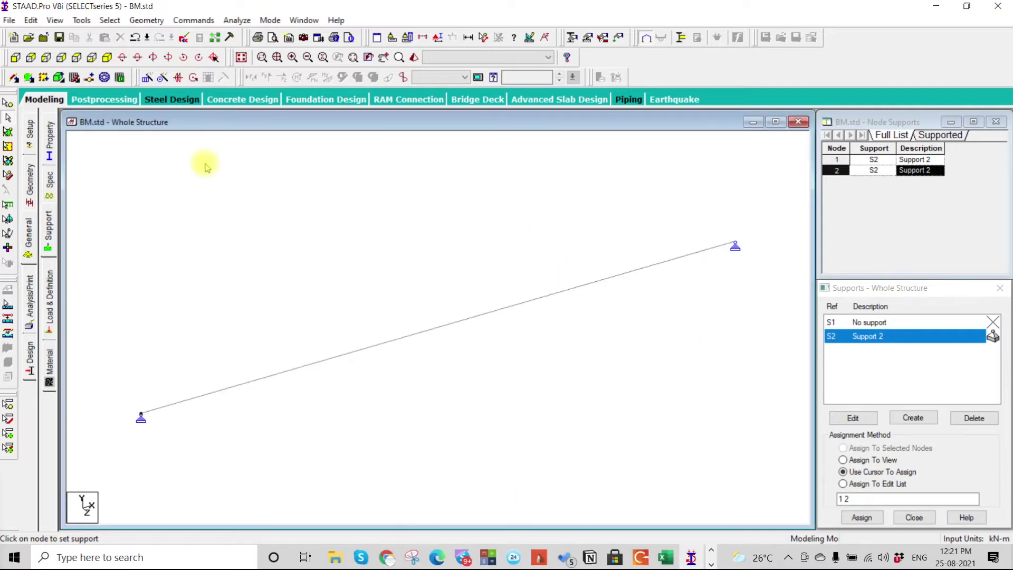
pyautogui.click(397, 341)
pyautogui.click(49, 138)
pyautogui.click(906, 412)
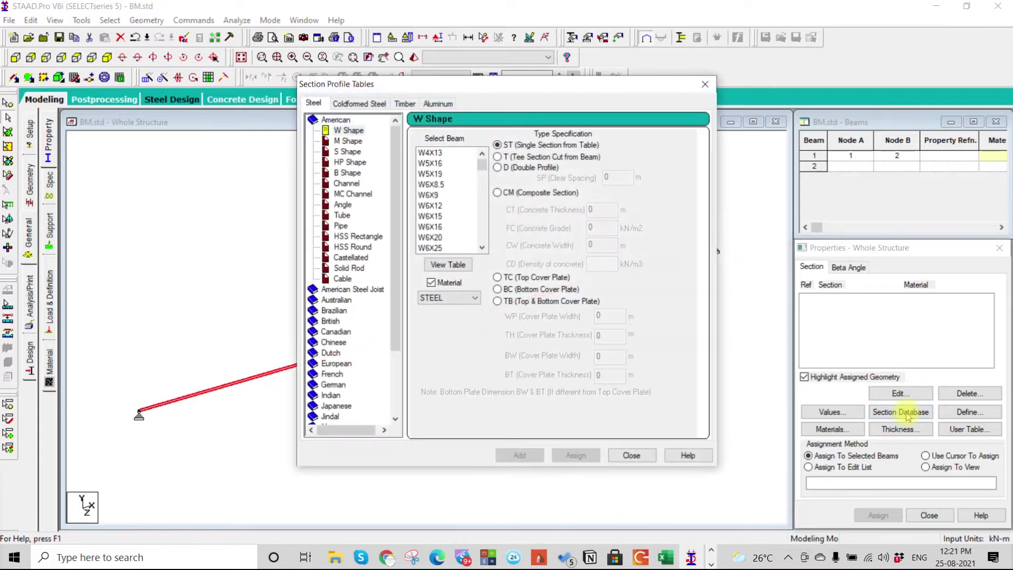
pyautogui.click(430, 163)
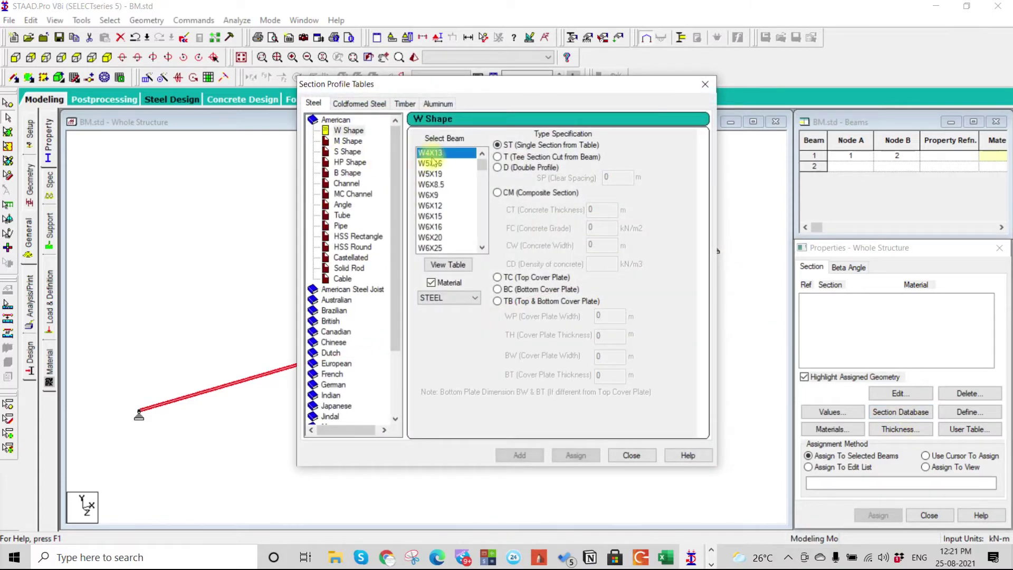
pyautogui.click(536, 461)
pyautogui.click(631, 455)
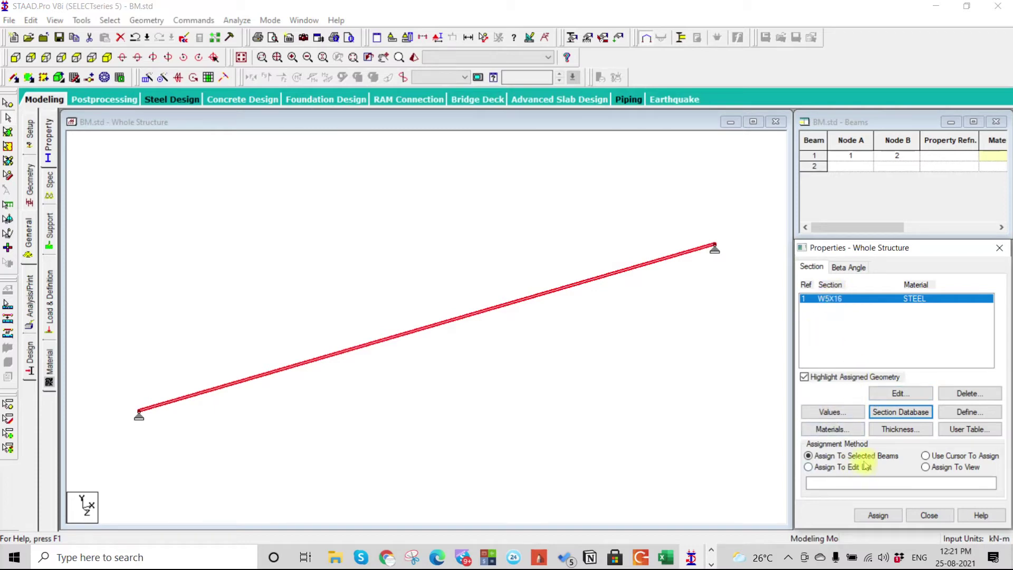
pyautogui.click(926, 467)
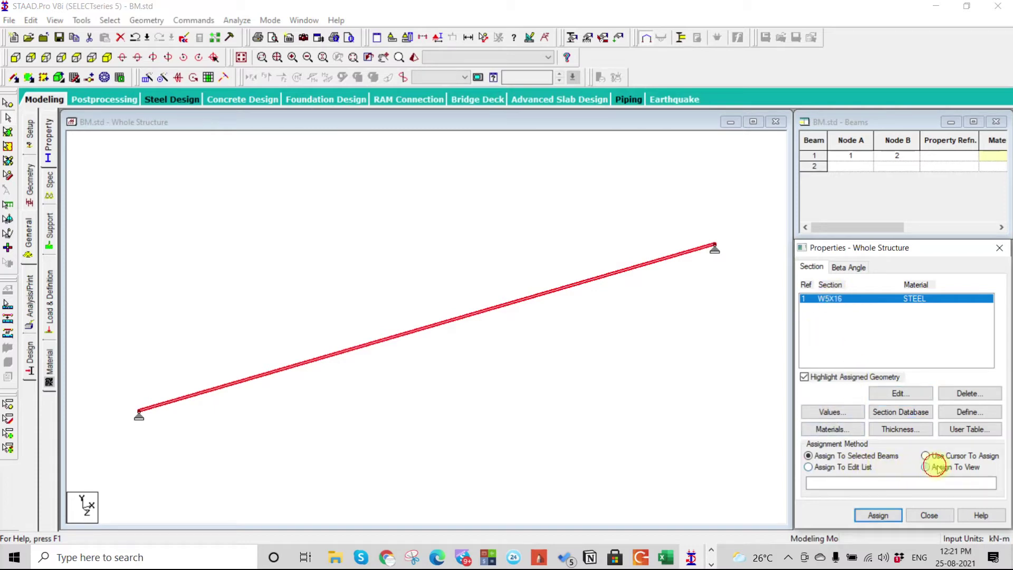
pyautogui.click(878, 515)
pyautogui.click(908, 417)
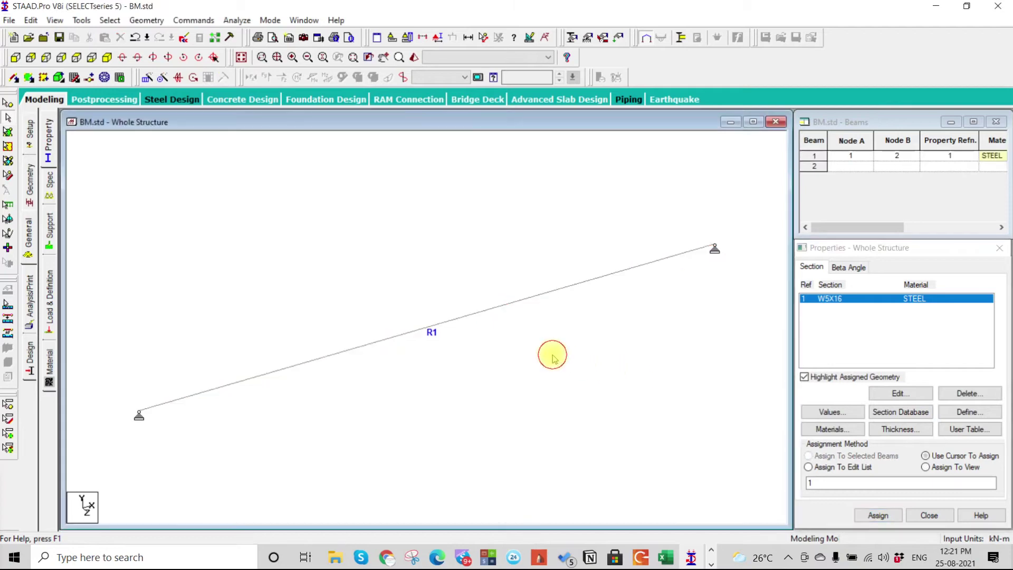
# - Add load case 1 of type Dead titled 'DL'
pyautogui.click(49, 296)
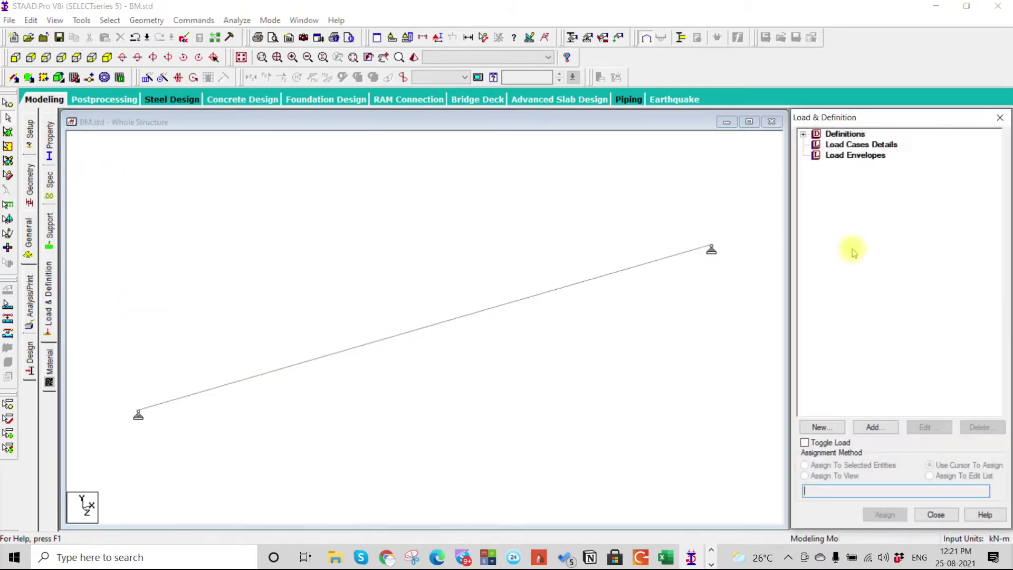
pyautogui.click(847, 144)
pyautogui.click(876, 427)
pyautogui.click(575, 202)
pyautogui.click(528, 214)
pyautogui.moveTo(472, 250); pyautogui.dragTo(115, 242)
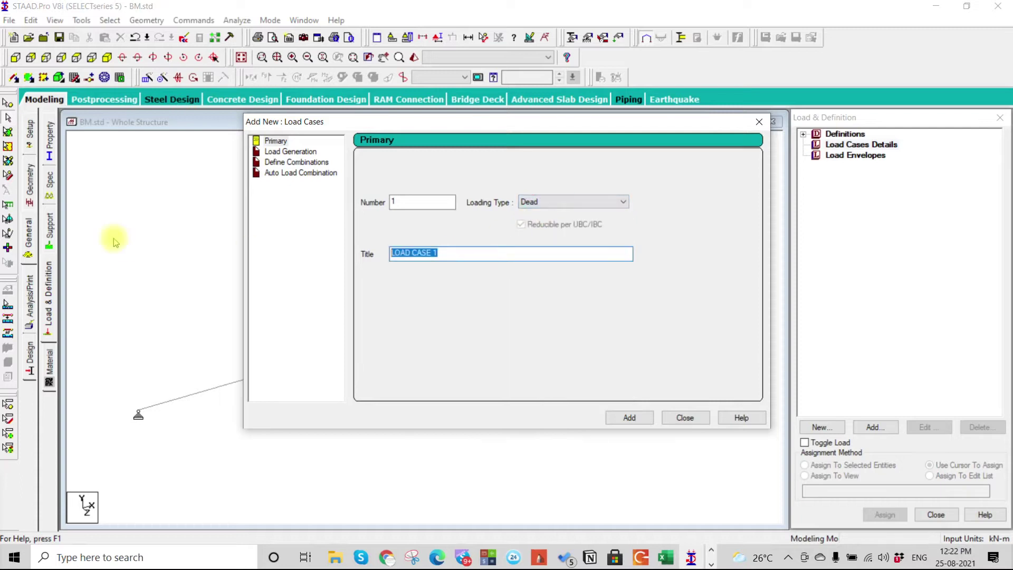
pyautogui.write('dl')
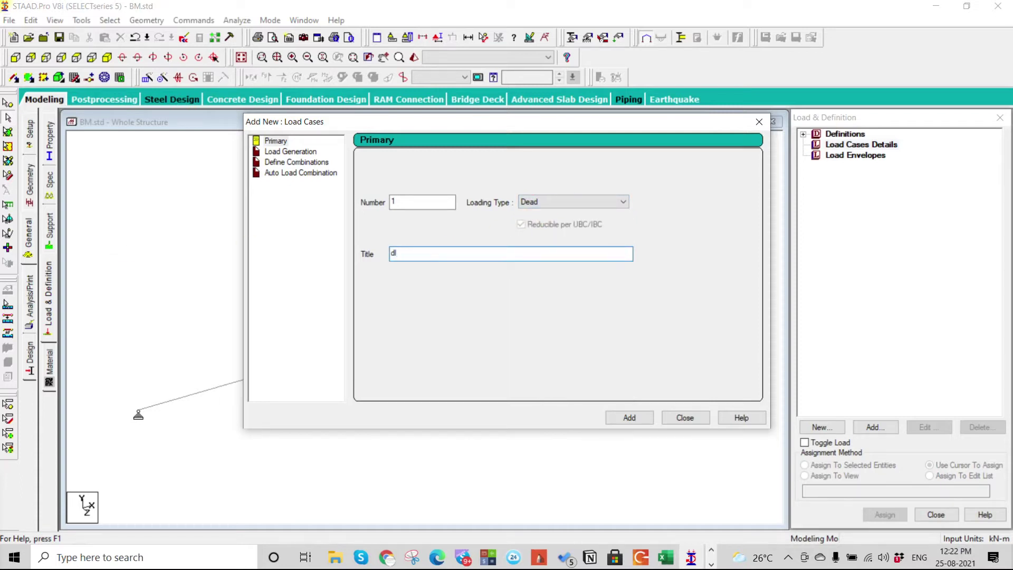
pyautogui.press('capslock')
pyautogui.press('BackSpace')
pyautogui.press('BackSpace')
pyautogui.write('DL')
pyautogui.click(629, 418)
pyautogui.click(685, 418)
# - Add a uniform force member load W1 = -10 kN/m to DL, saving when prompted
pyautogui.click(851, 156)
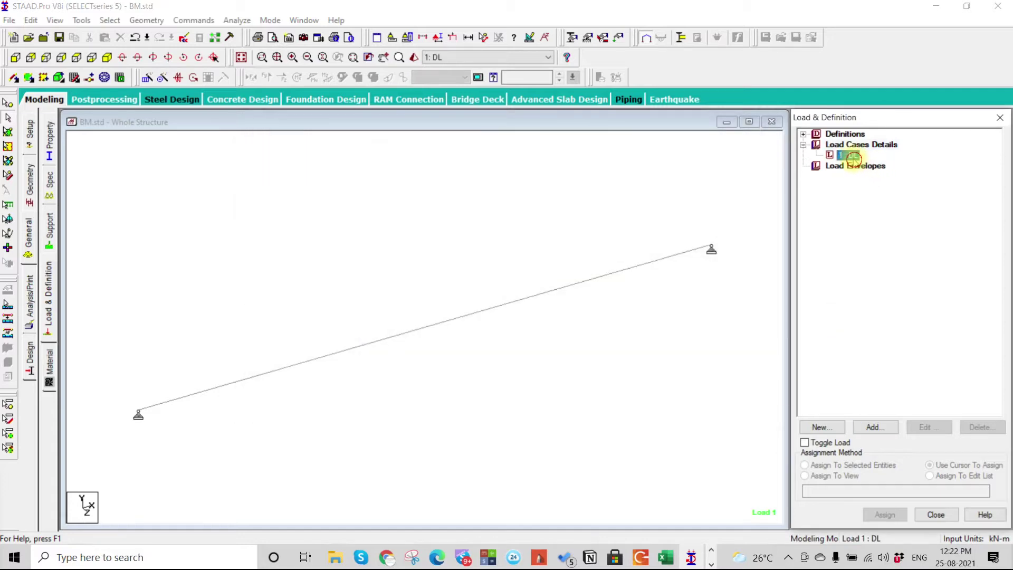
pyautogui.click(883, 426)
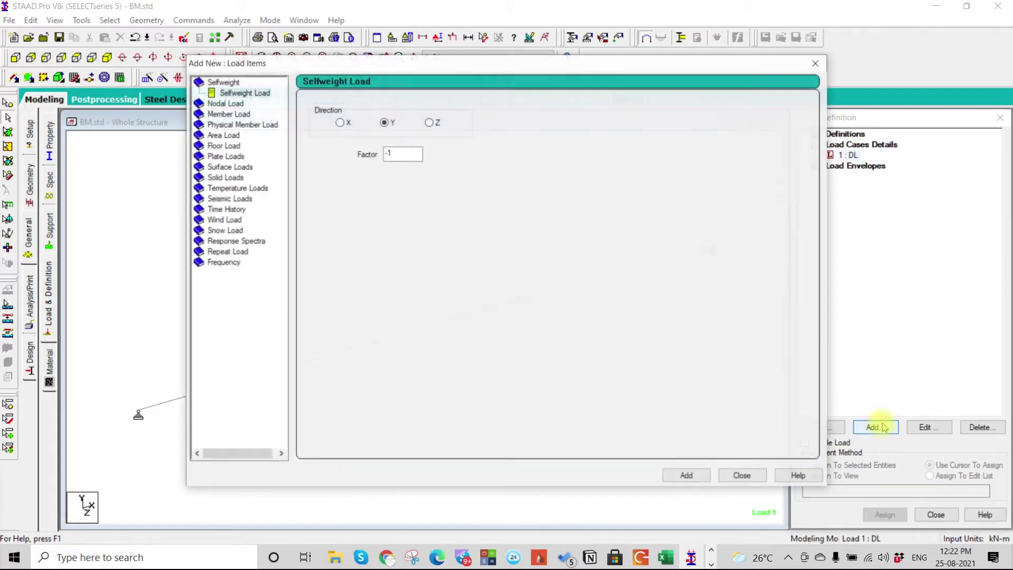
pyautogui.click(223, 114)
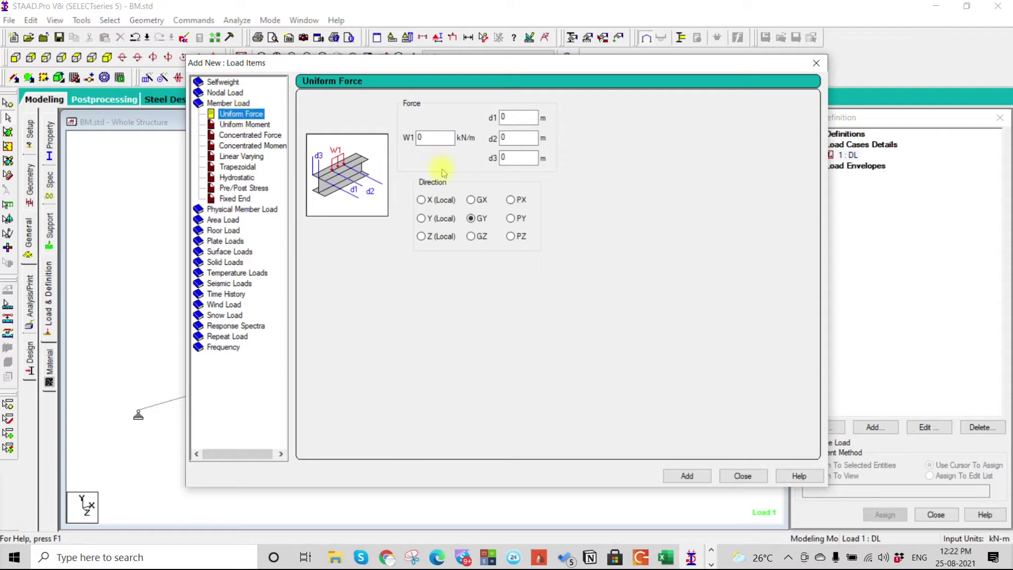
pyautogui.click(431, 138)
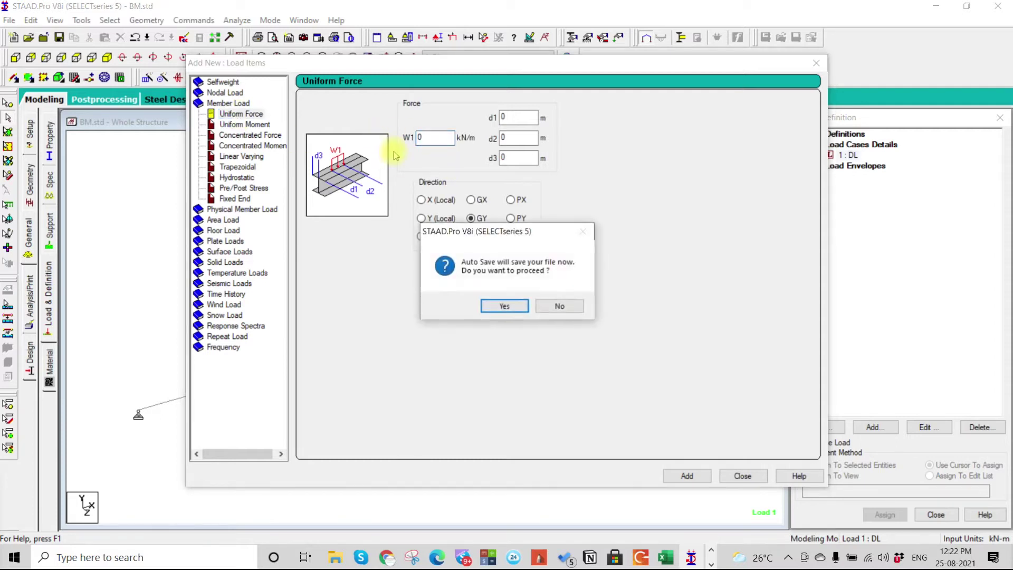
pyautogui.click(486, 306)
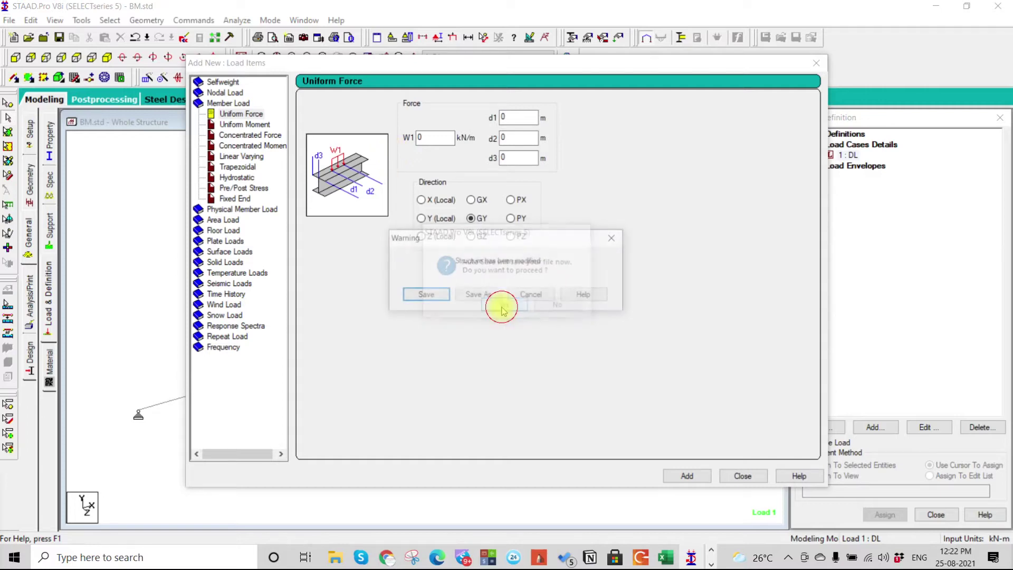
pyautogui.click(422, 292)
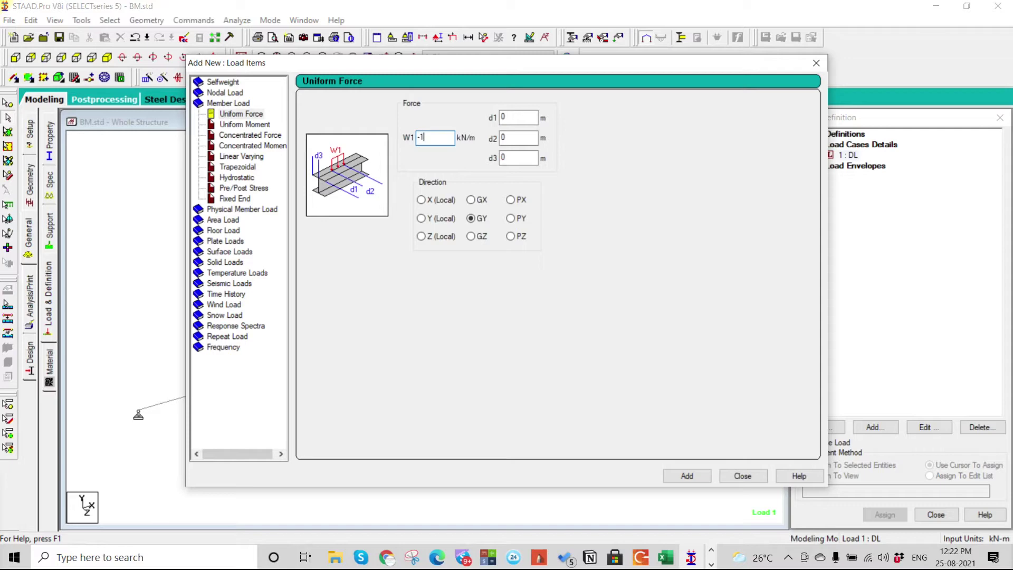
pyautogui.click(703, 473)
pyautogui.click(744, 475)
# - Assign the -10 kN/m uniform load to the beam in view and check the load arrows
pyautogui.click(881, 167)
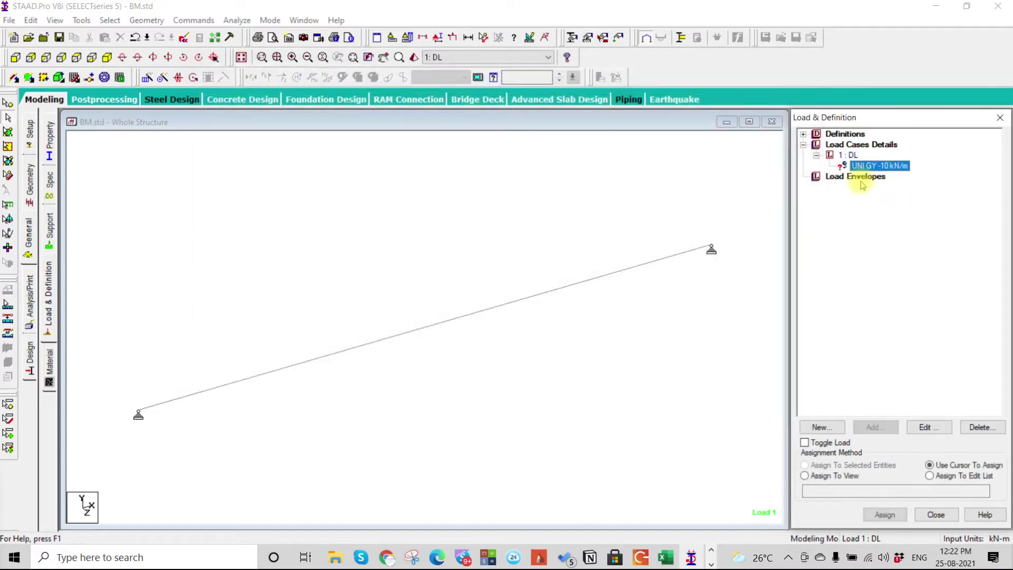
pyautogui.click(806, 476)
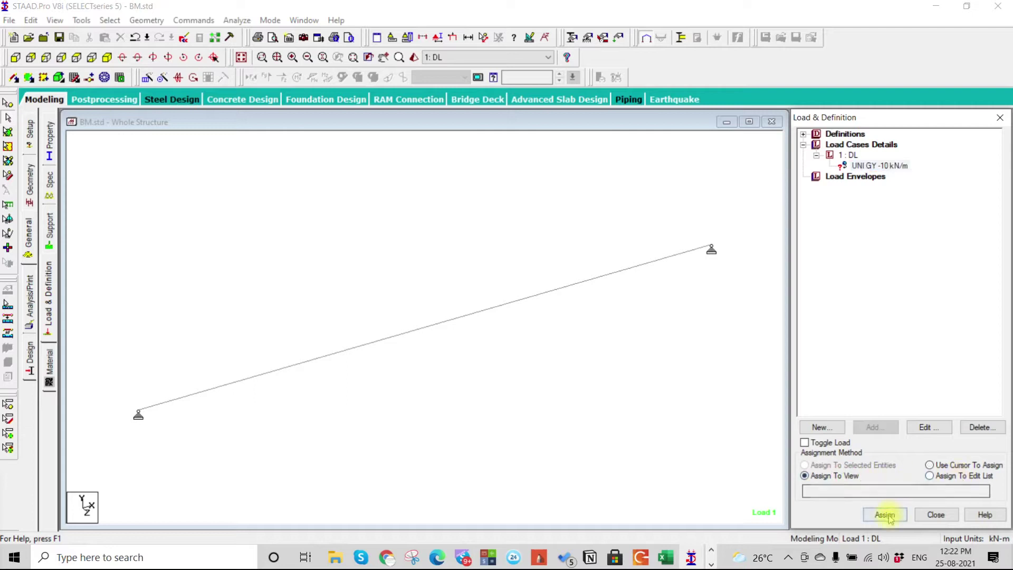
pyautogui.click(885, 515)
pyautogui.click(923, 354)
pyautogui.press('Left')
pyautogui.press('Left')
pyautogui.press('Left')
pyautogui.press('Left')
pyautogui.press('Left')
pyautogui.press('Left')
pyautogui.press('Left')
pyautogui.press('Left')
pyautogui.press('Left')
pyautogui.press('Left')
pyautogui.press('Left')
pyautogui.press('Left')
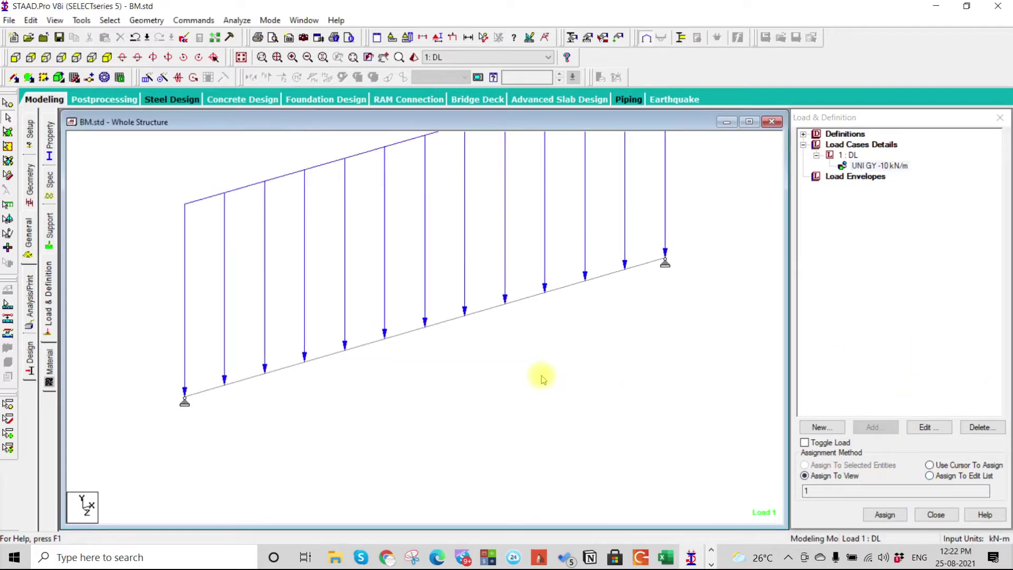
pyautogui.press('Left')
pyautogui.press('Left')
pyautogui.press('Left')
pyautogui.press('Left')
pyautogui.press('Left')
pyautogui.press('Left')
pyautogui.press('Left')
pyautogui.press('Left')
pyautogui.press('Left')
pyautogui.press('Left')
pyautogui.press('Left')
pyautogui.press('Left')
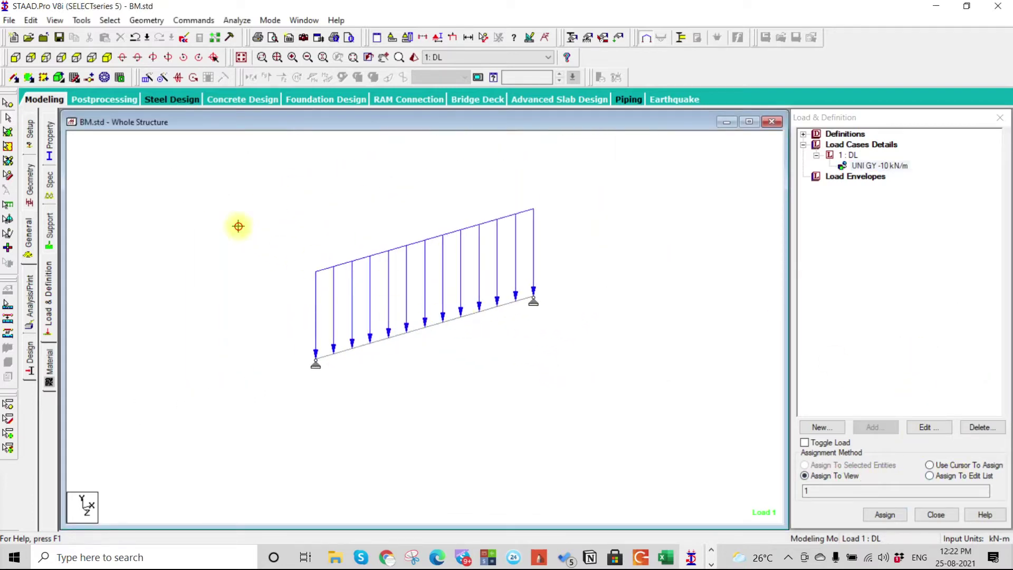
pyautogui.click(853, 144)
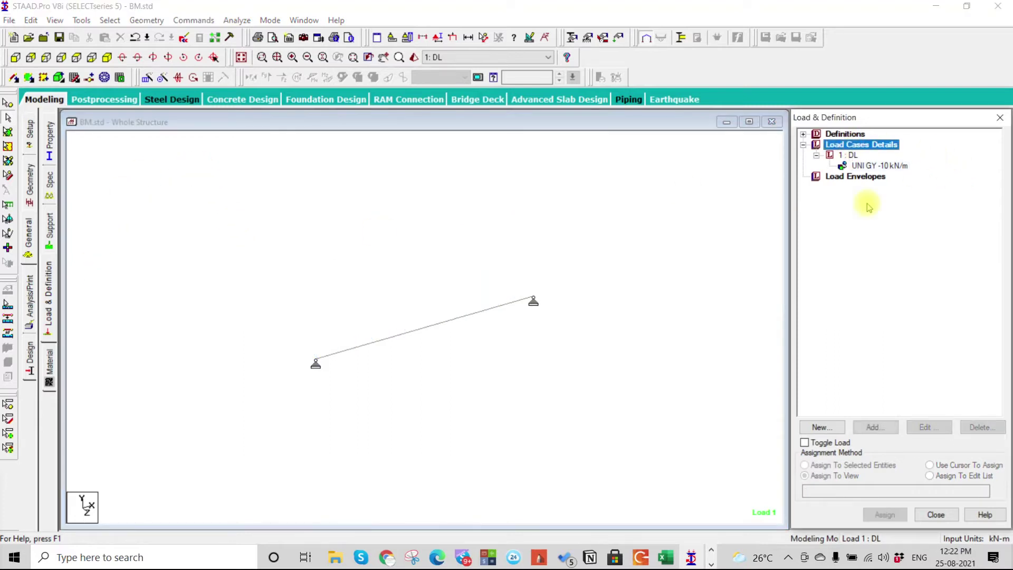
pyautogui.click(876, 429)
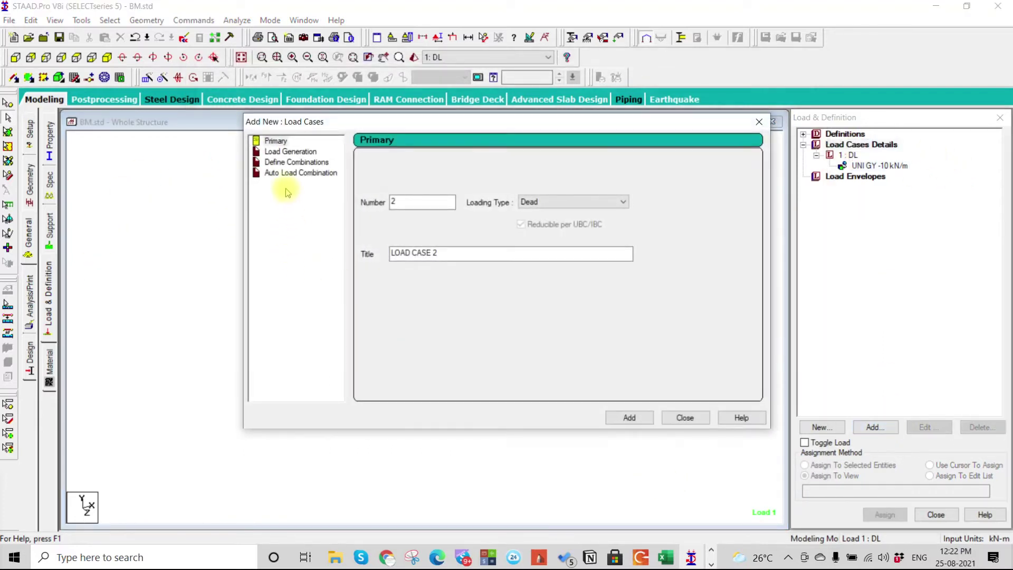
# - Define combination cases 2 and 3, each 1 × DL, and make case 3 active
pyautogui.click(292, 161)
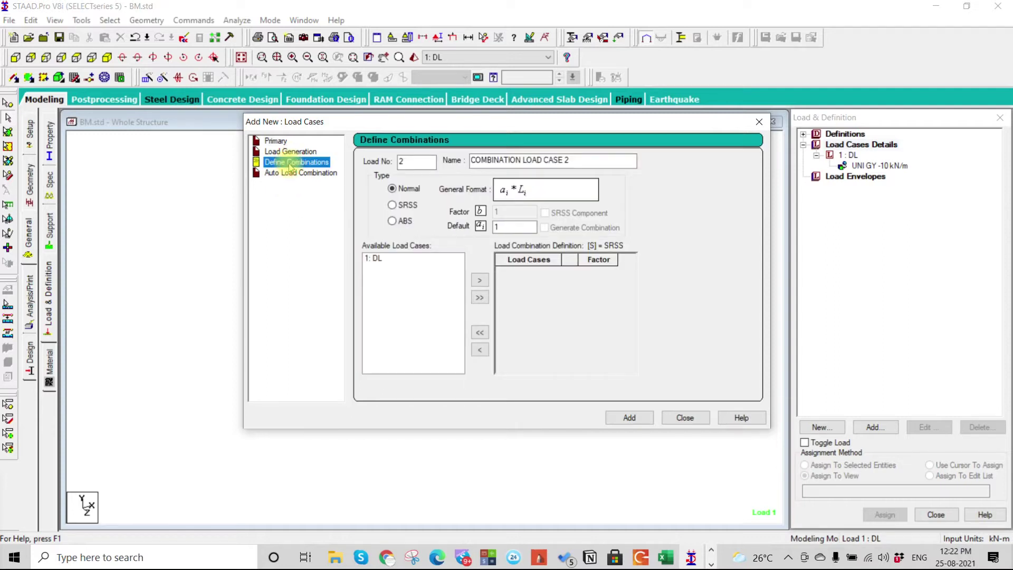
pyautogui.click(395, 258)
pyautogui.click(480, 280)
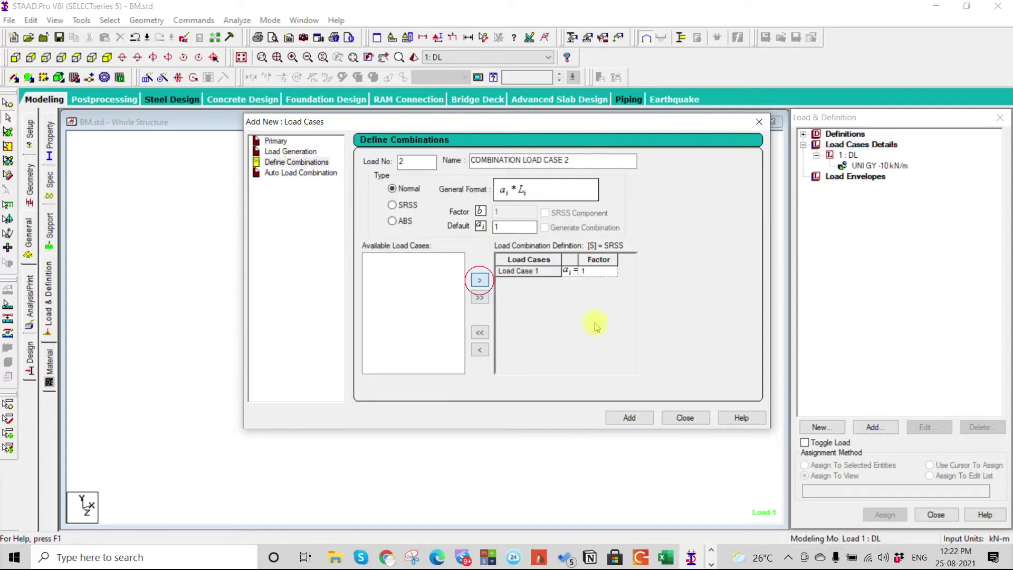
pyautogui.click(630, 417)
pyautogui.click(407, 259)
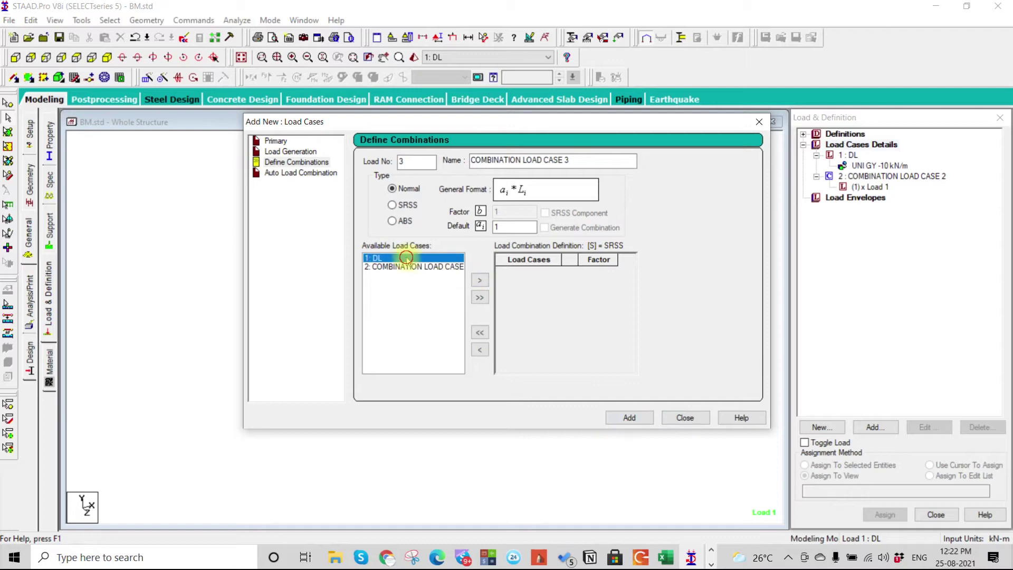
pyautogui.click(479, 280)
pyautogui.click(630, 418)
pyautogui.click(685, 418)
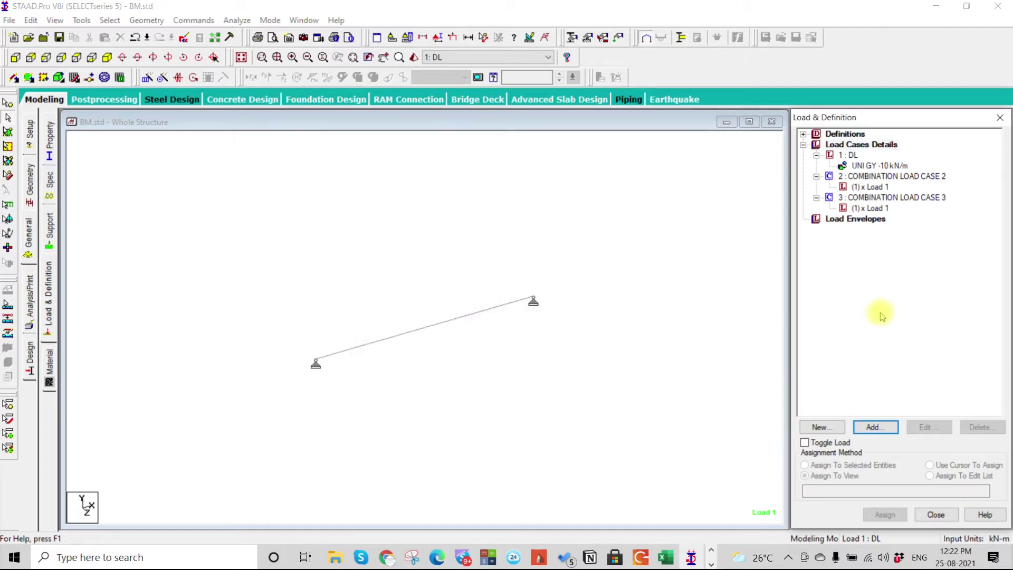
pyautogui.click(904, 176)
pyautogui.click(897, 198)
pyautogui.click(522, 196)
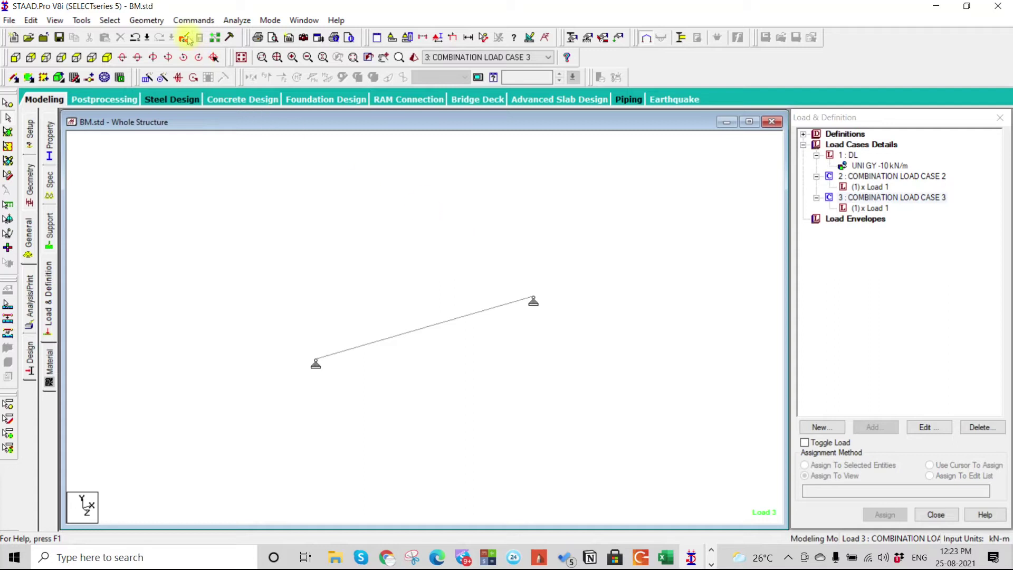
# - Add a No Print Perform Analysis command and run the analysis, saving the model first
pyautogui.click(193, 20)
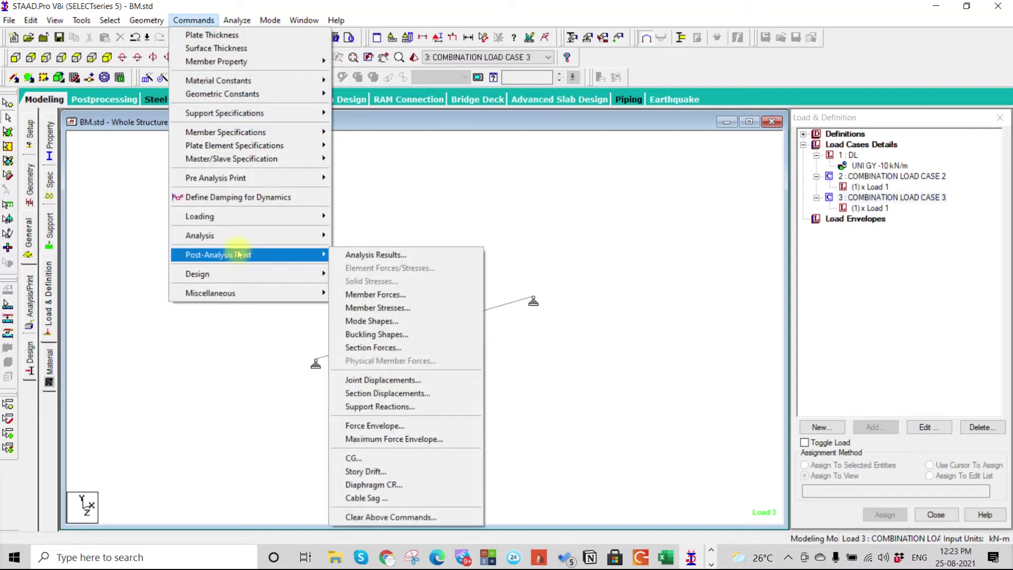
pyautogui.moveTo(233, 236)
pyautogui.click(346, 235)
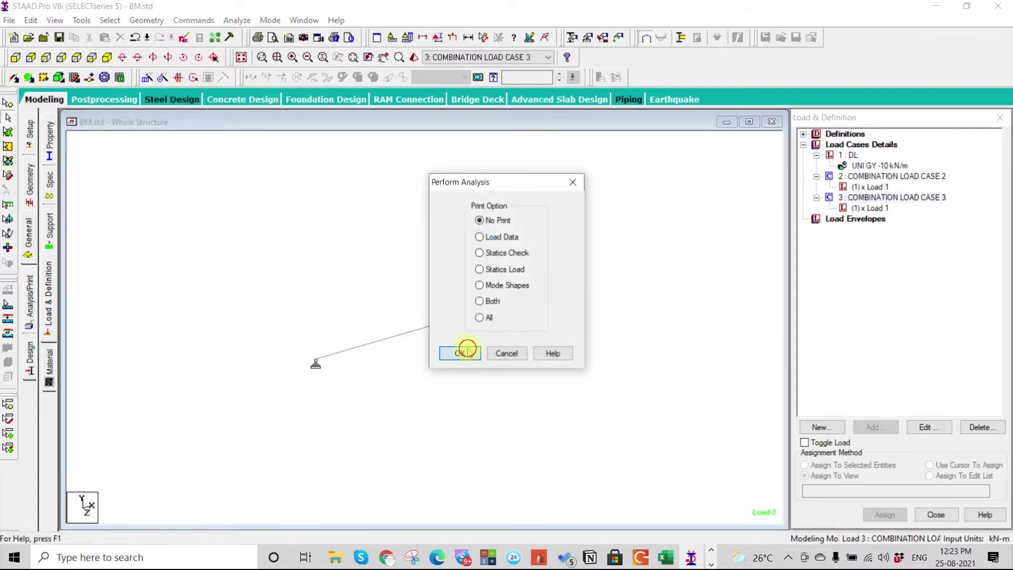
pyautogui.click(462, 352)
pyautogui.click(236, 20)
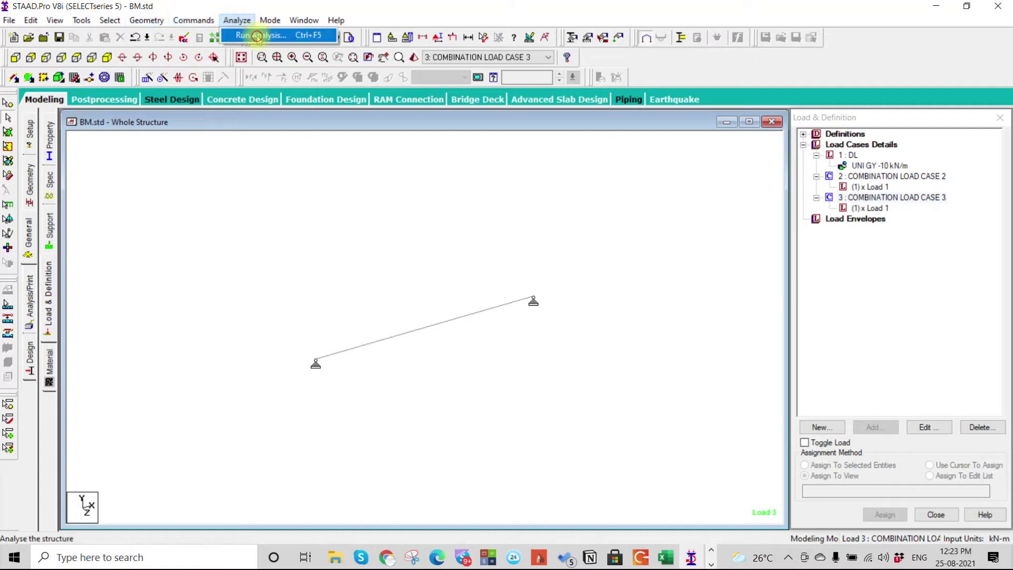
pyautogui.click(256, 36)
pyautogui.click(424, 295)
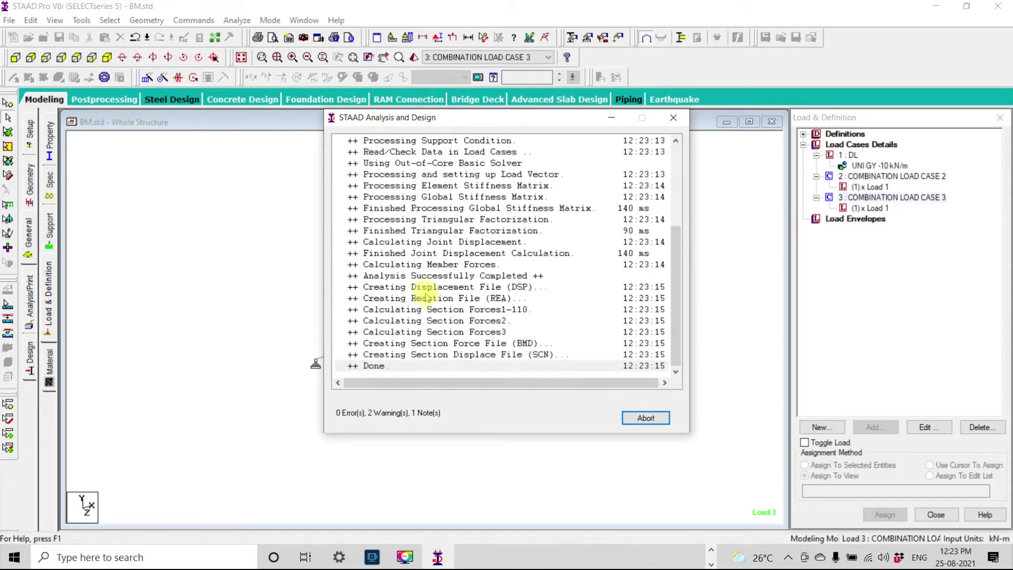
# - Enter Postprocessing with the results setup confirmed and show the Beam results page
pyautogui.click(645, 418)
pyautogui.click(104, 99)
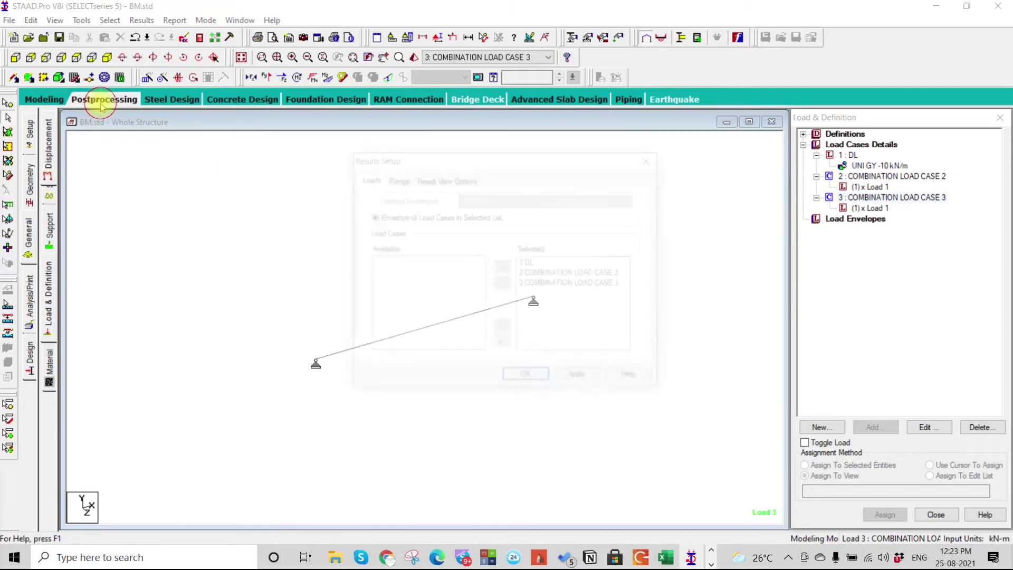
pyautogui.click(582, 379)
pyautogui.click(530, 380)
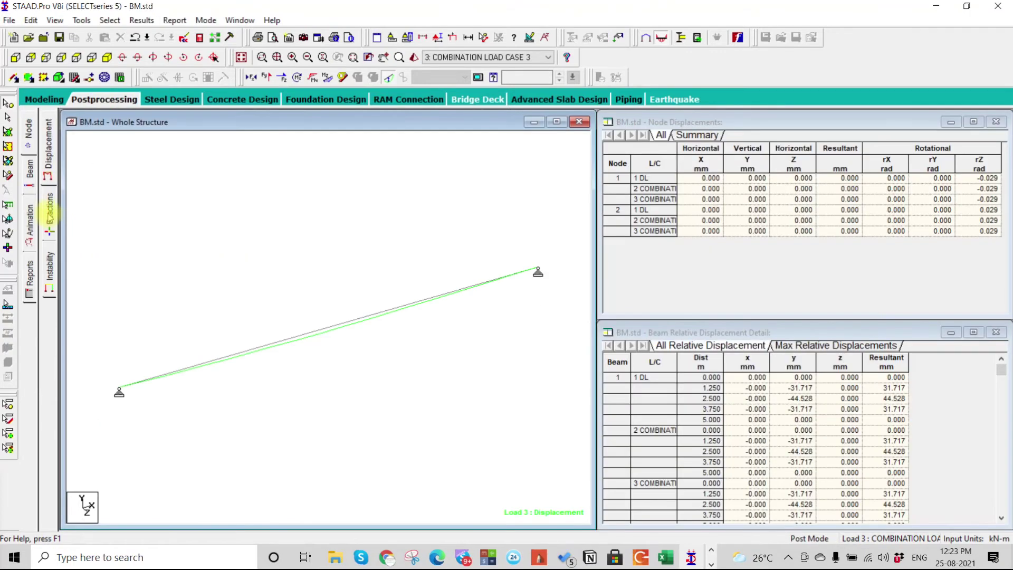
pyautogui.click(30, 177)
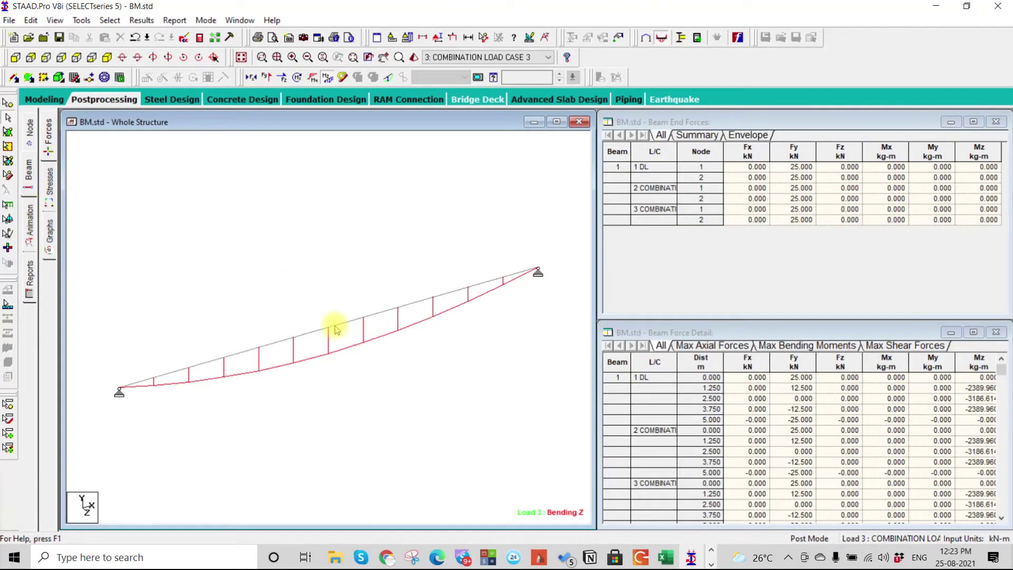
# - Check beam 1's details and slide the Shear Bending section to about 2.5 m
pyautogui.doubleClick(328, 327)
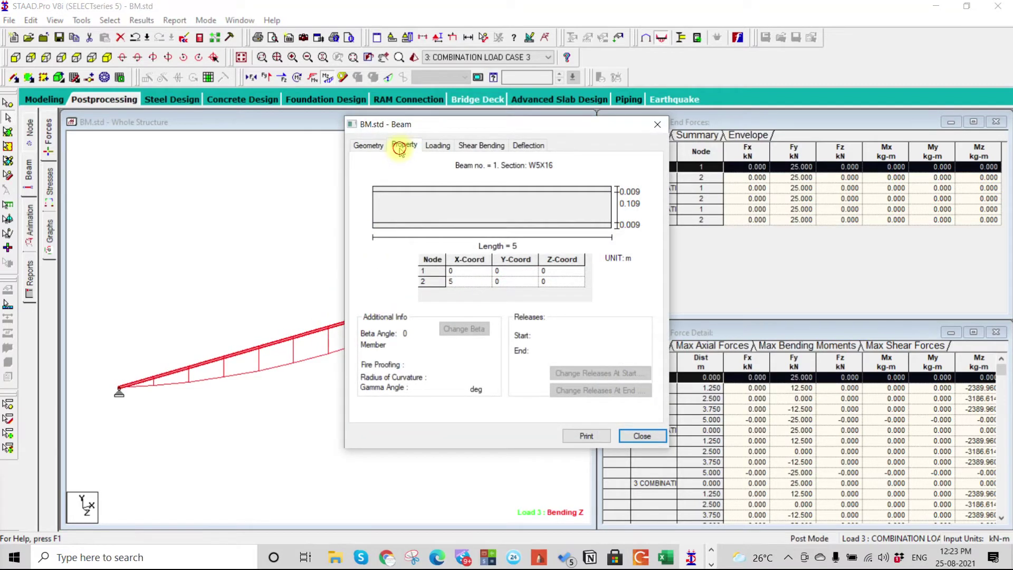
pyautogui.click(404, 145)
pyautogui.click(438, 145)
pyautogui.click(475, 146)
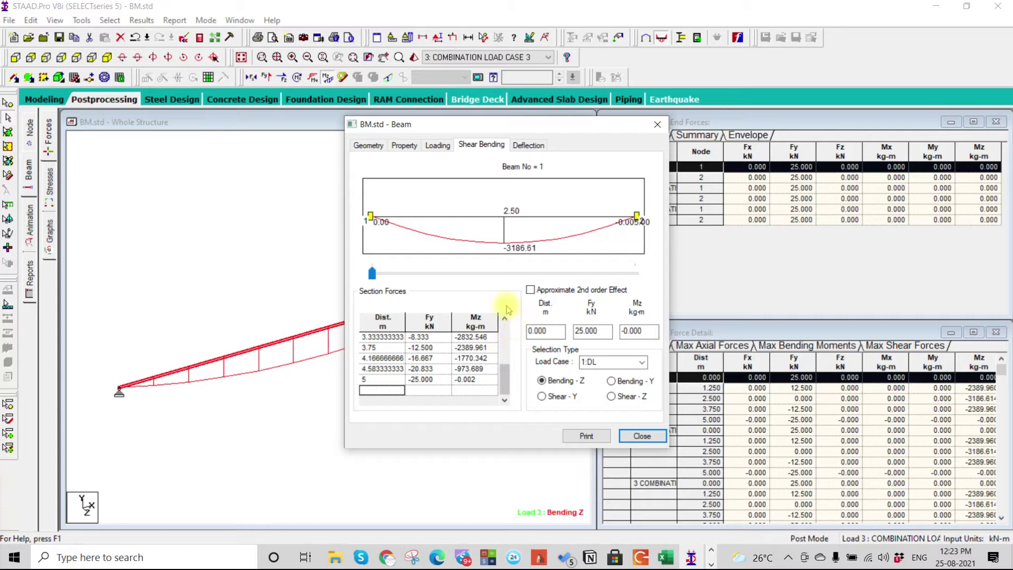
pyautogui.moveTo(372, 273); pyautogui.dragTo(509, 273)
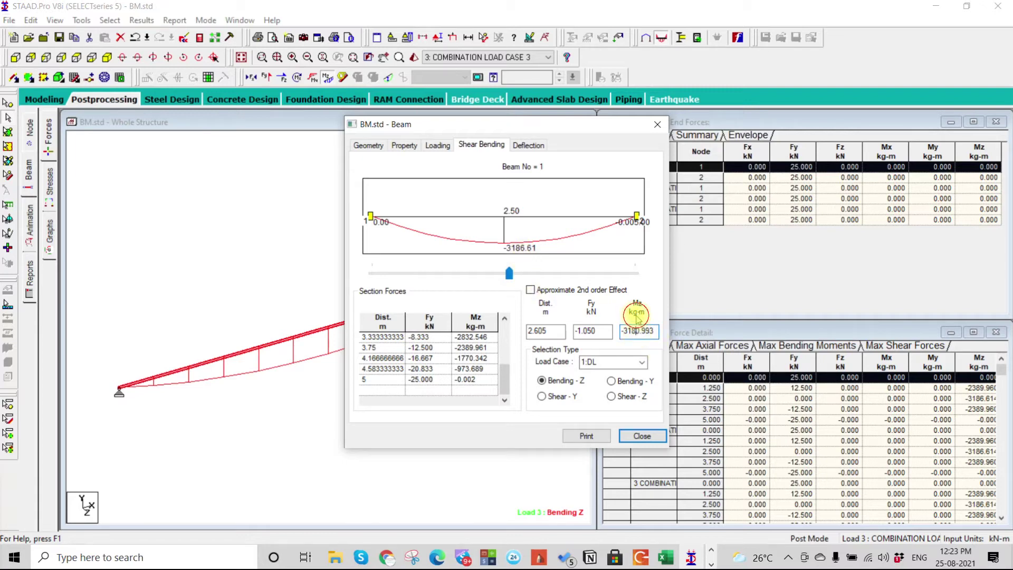
pyautogui.click(643, 436)
pyautogui.click(199, 218)
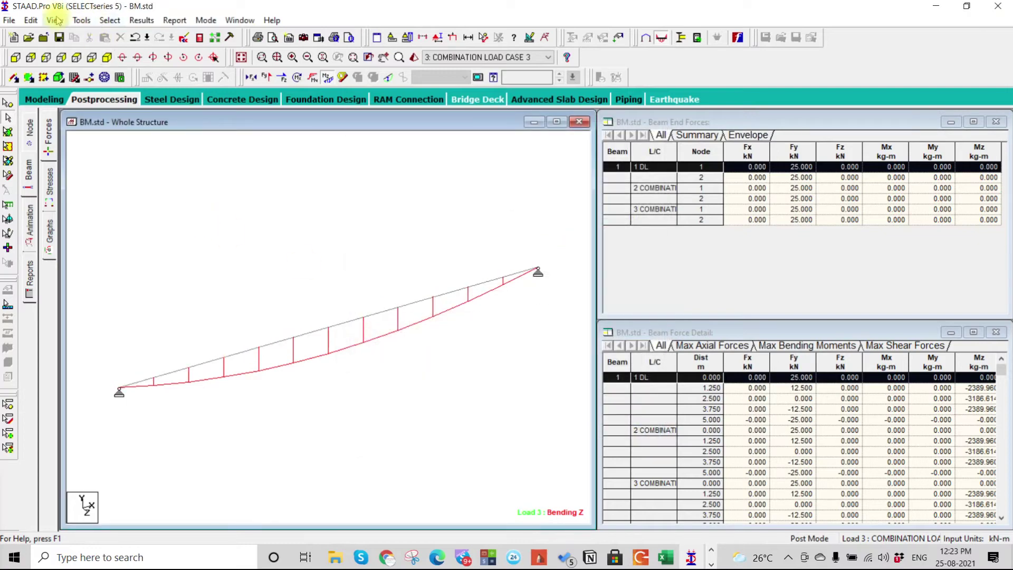
# - Set the display force units to kN, kN/m, kNm and kNm/m and apply them
pyautogui.click(82, 20)
pyautogui.moveTo(58, 21)
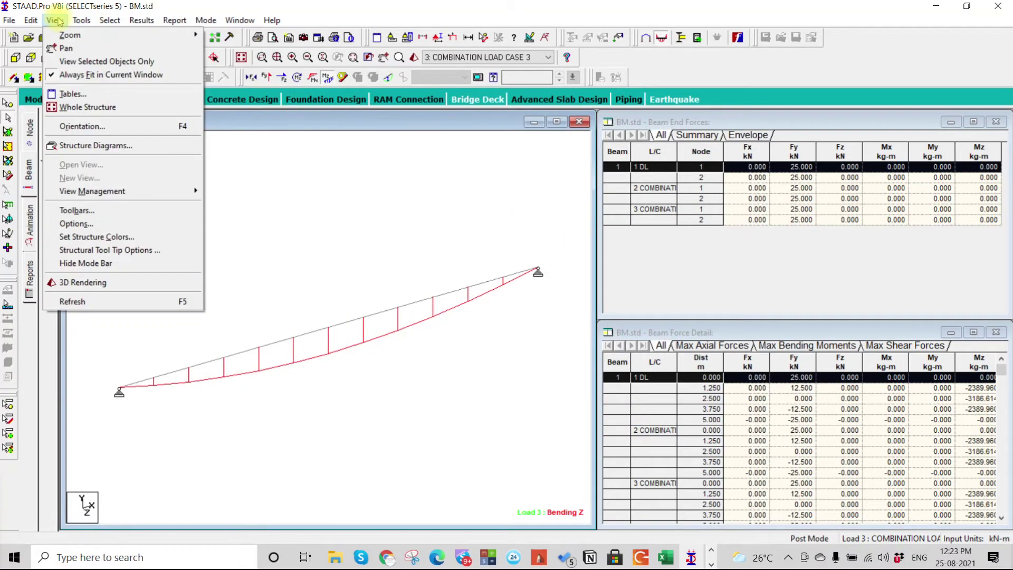
pyautogui.click(87, 224)
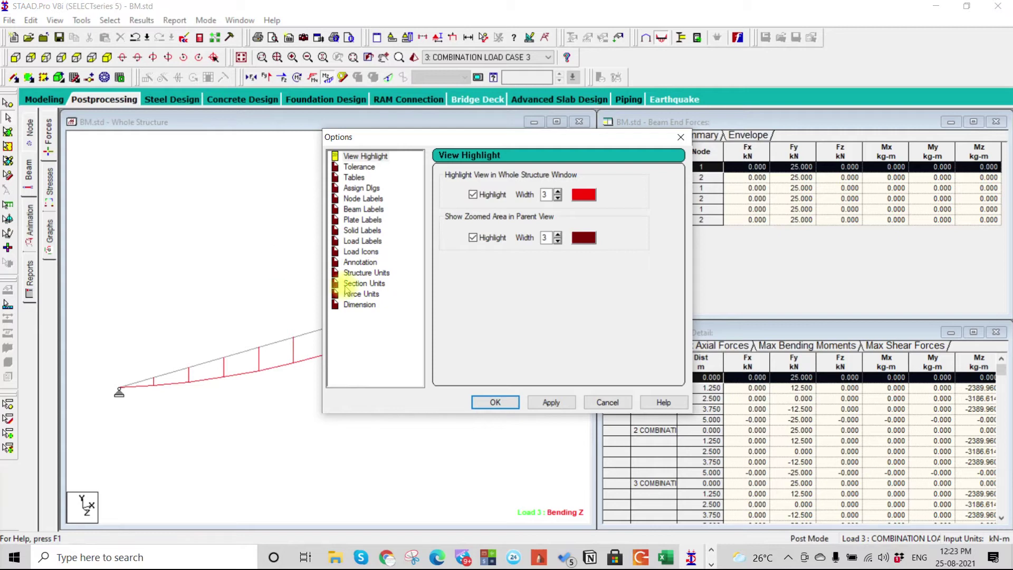
pyautogui.click(356, 275)
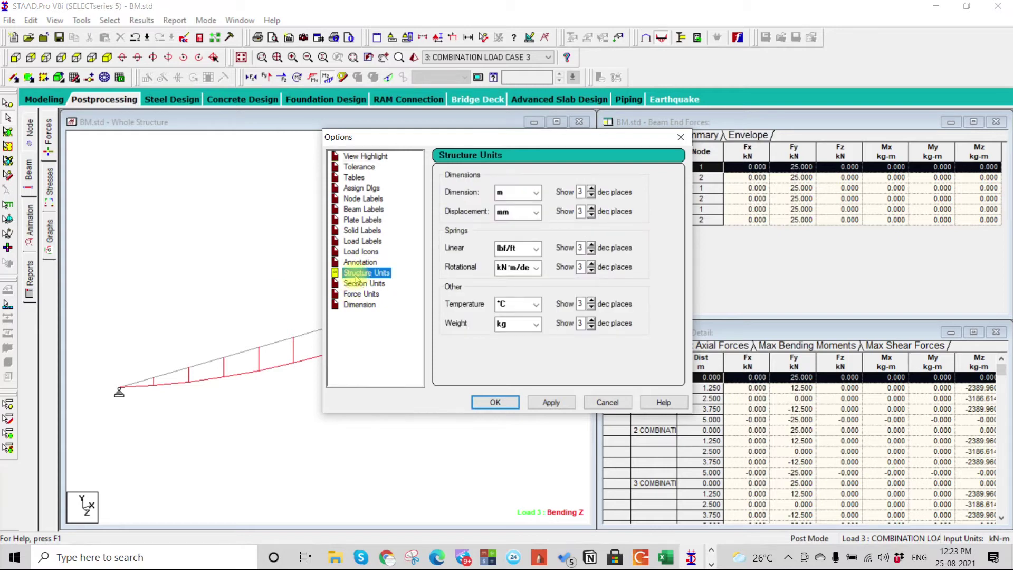
pyautogui.click(357, 283)
pyautogui.click(361, 294)
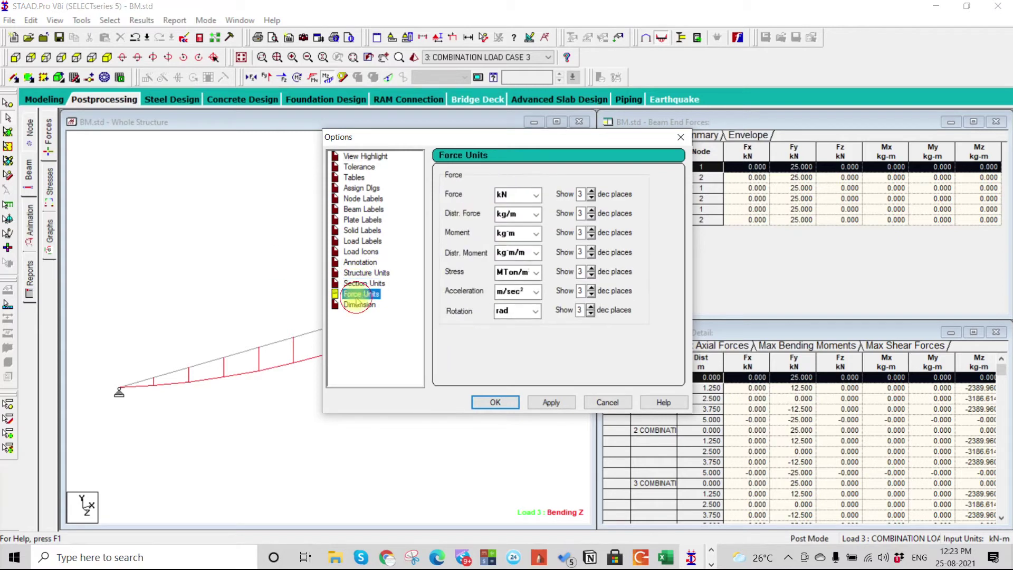
pyautogui.click(534, 215)
pyautogui.click(522, 243)
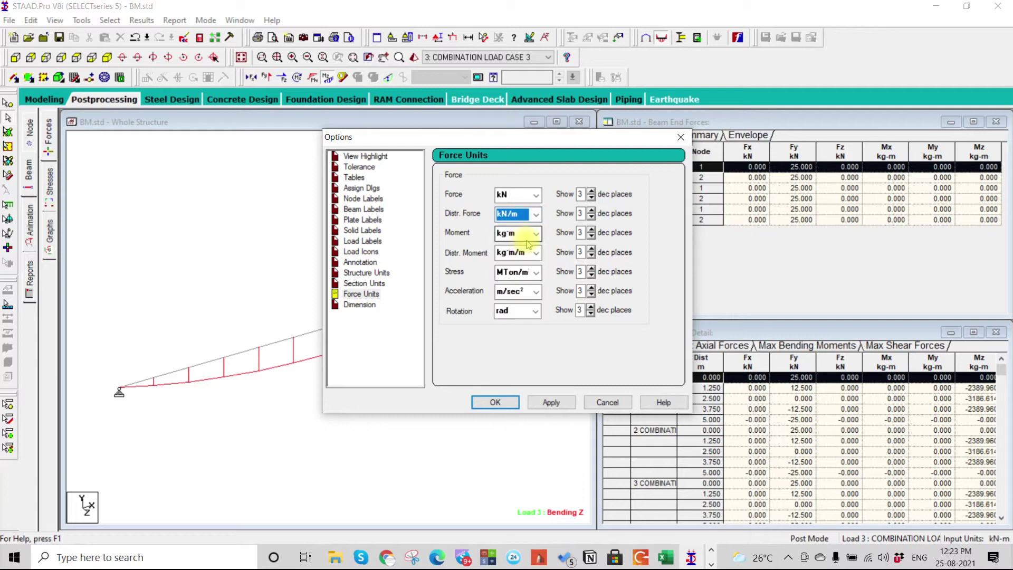
pyautogui.click(536, 234)
pyautogui.click(523, 250)
pyautogui.click(535, 253)
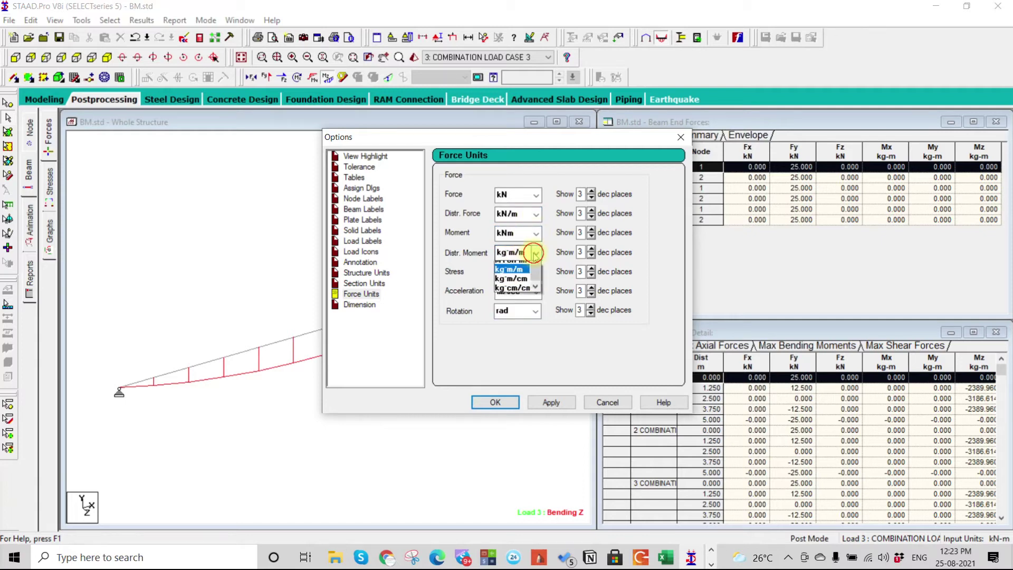
pyautogui.click(521, 267)
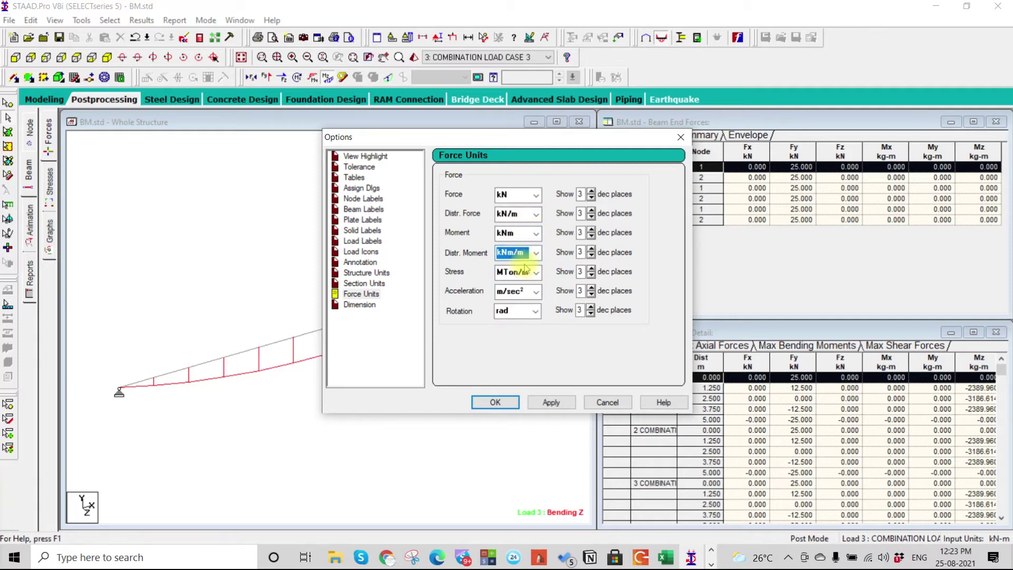
pyautogui.click(552, 403)
pyautogui.click(495, 402)
pyautogui.click(31, 182)
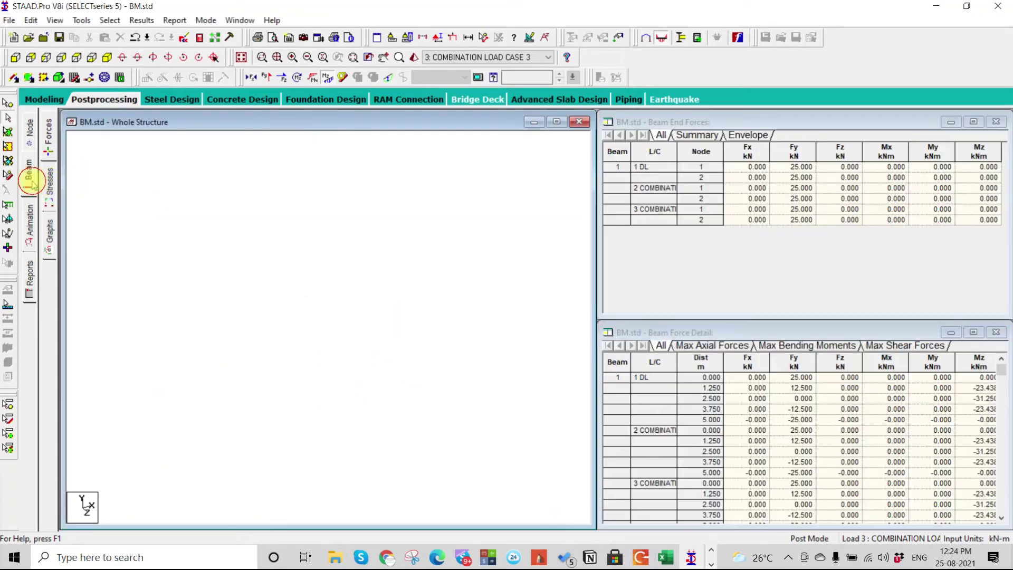
# - Open beam 1's Shear Bending tab and slide back to the start to read the 25 kN shear
pyautogui.doubleClick(328, 328)
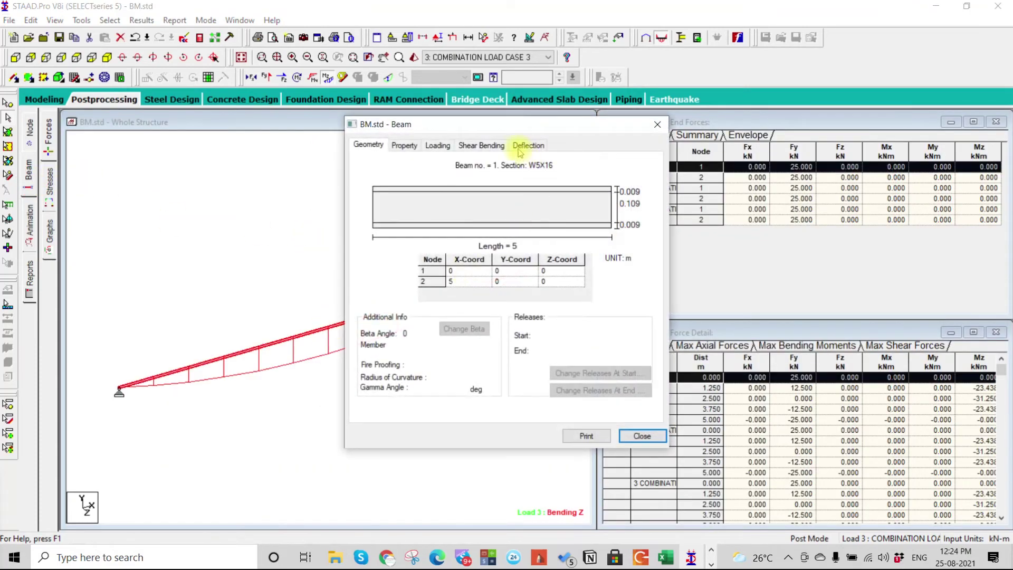
pyautogui.click(477, 145)
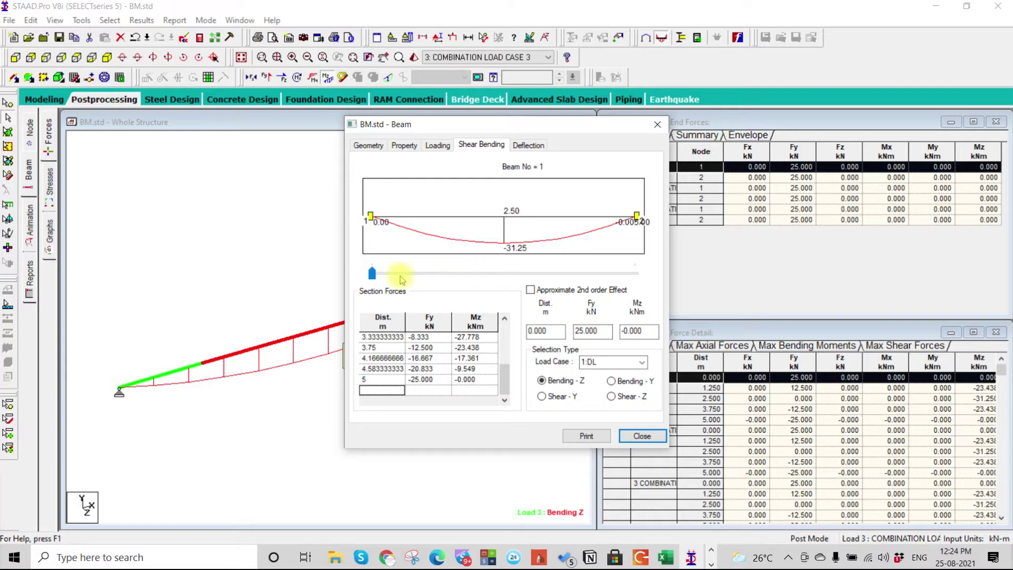
pyautogui.click(376, 274)
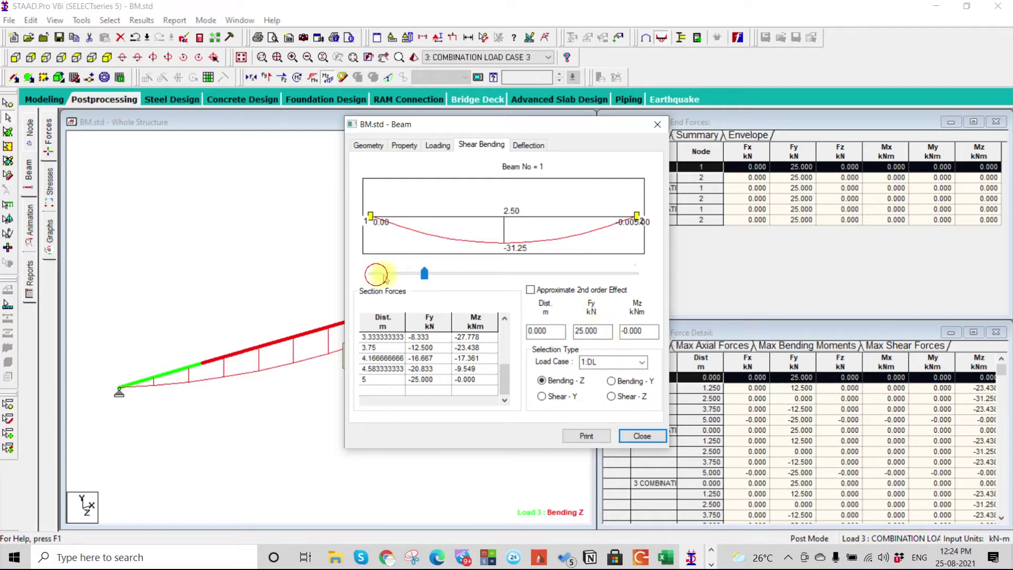
pyautogui.moveTo(425, 273); pyautogui.dragTo(373, 274)
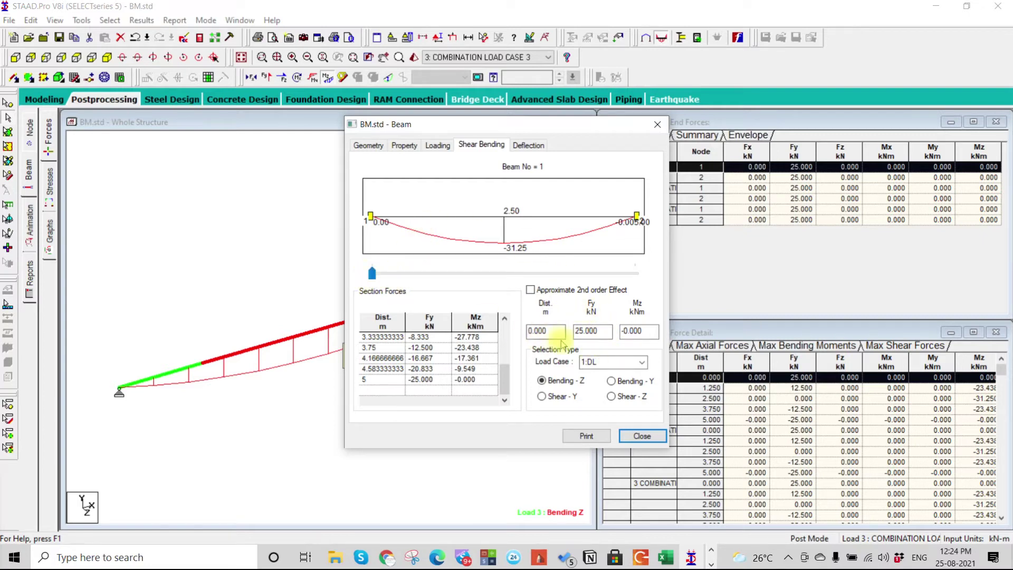
pyautogui.moveTo(598, 331); pyautogui.dragTo(567, 331)
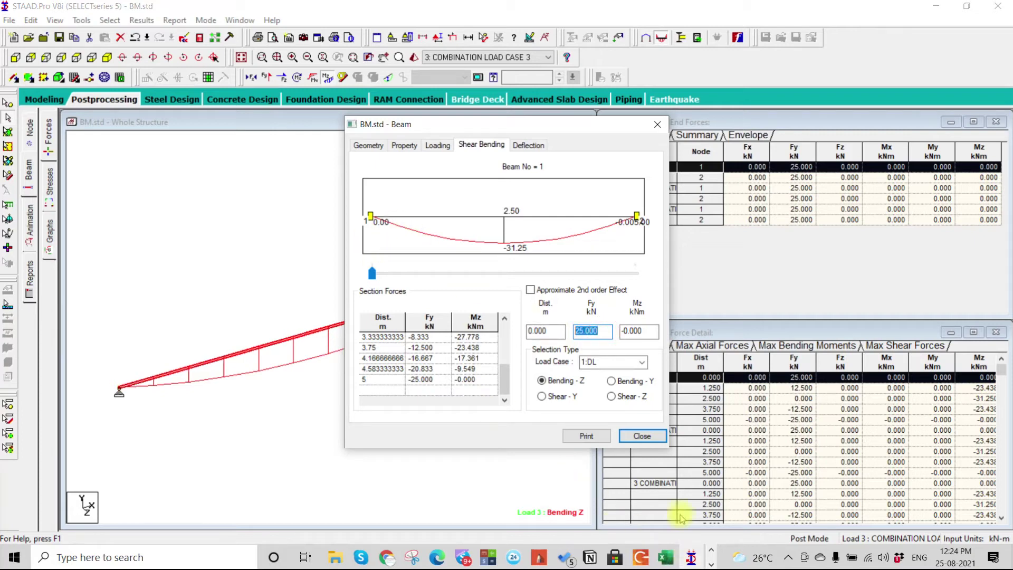
pyautogui.click(641, 558)
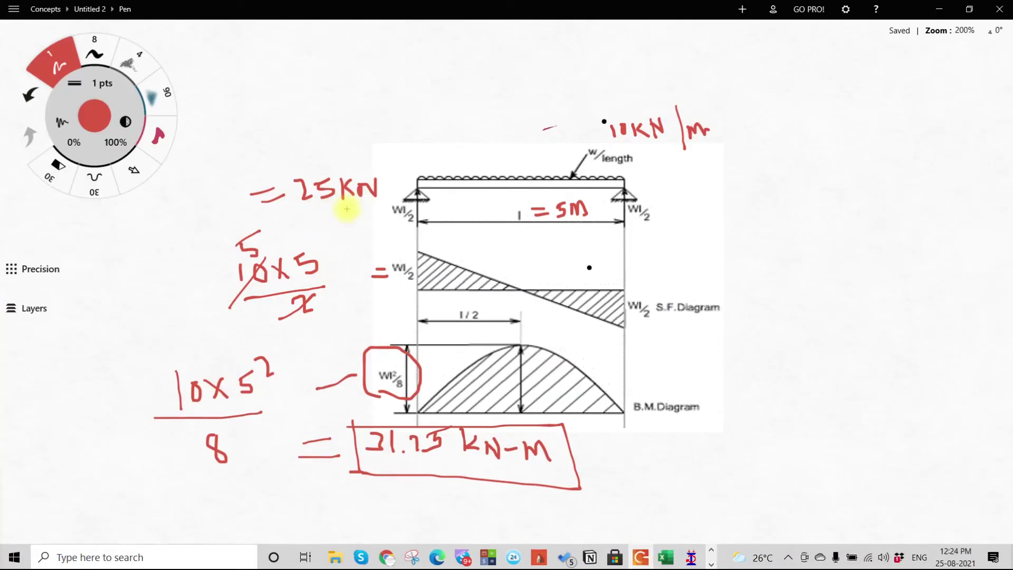
# - Minimize Concepts after checking the 31.25 kN-m hand calculation, returning to beam 1's STAAD results
pyautogui.click(940, 9)
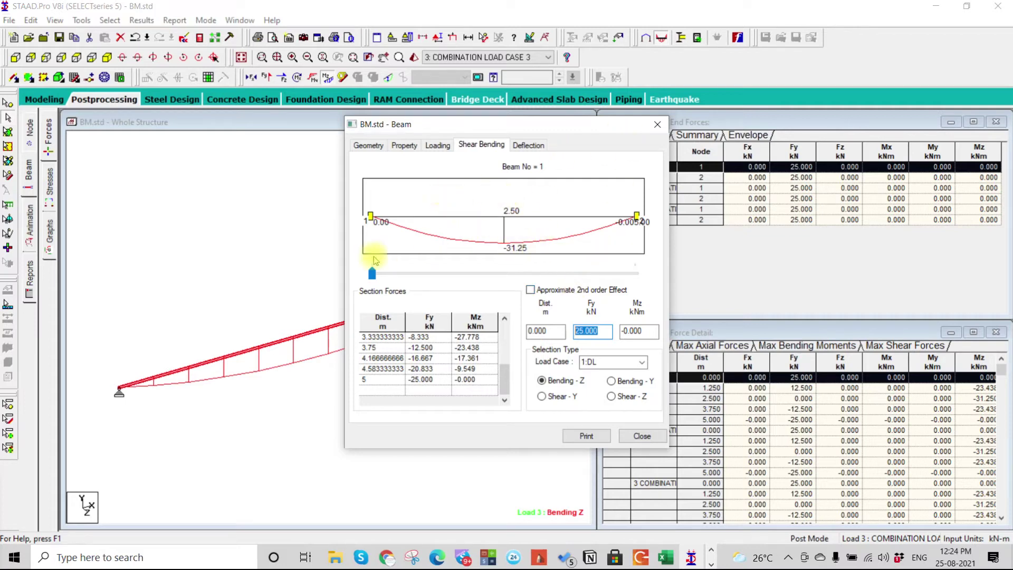
# - Set the section distance to 2.5 m and confirm Mz reads −31.25 kNm
pyautogui.moveTo(373, 273); pyautogui.dragTo(506, 269)
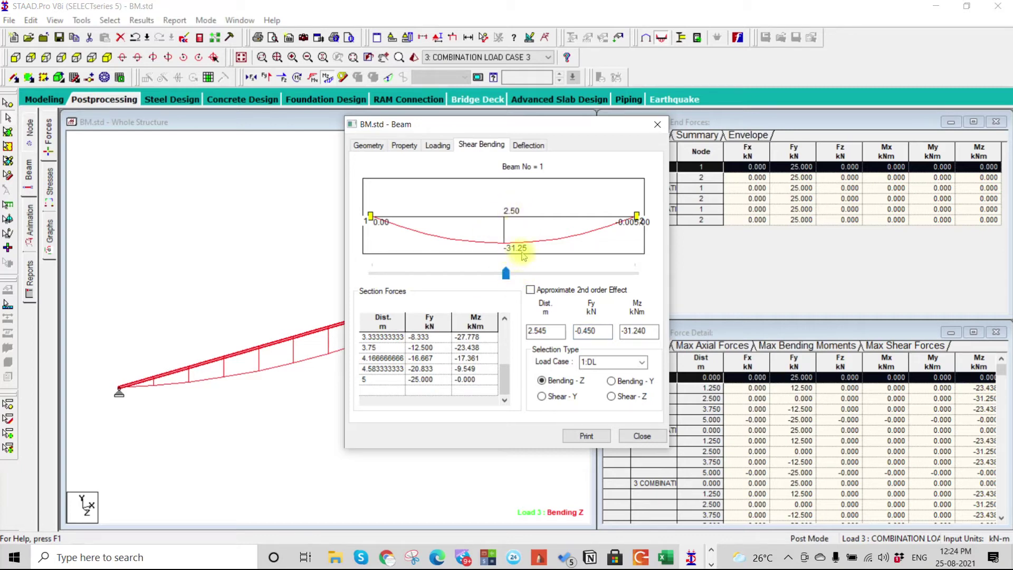
pyautogui.click(638, 330)
pyautogui.doubleClick(556, 331)
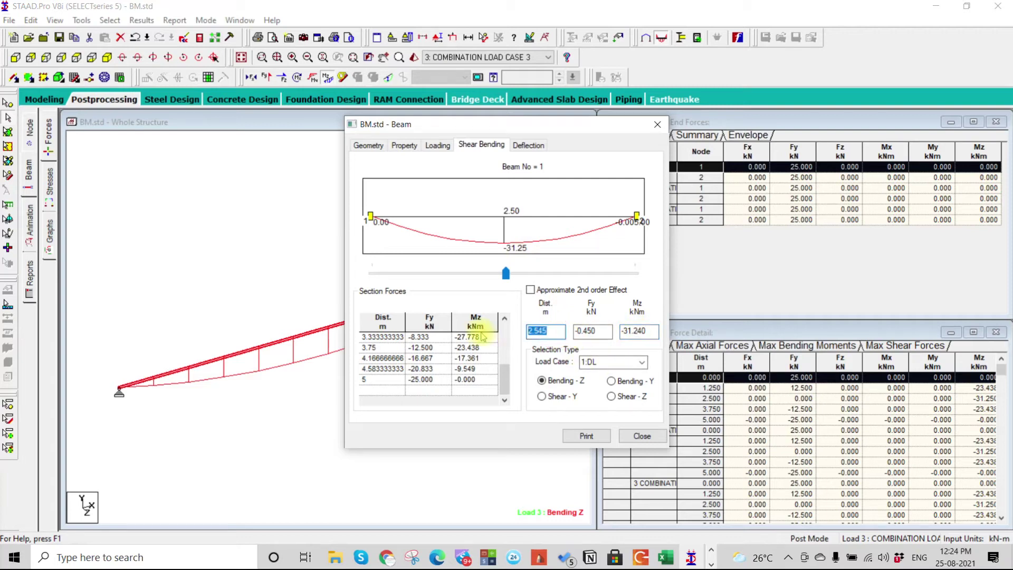
pyautogui.write('2.5')
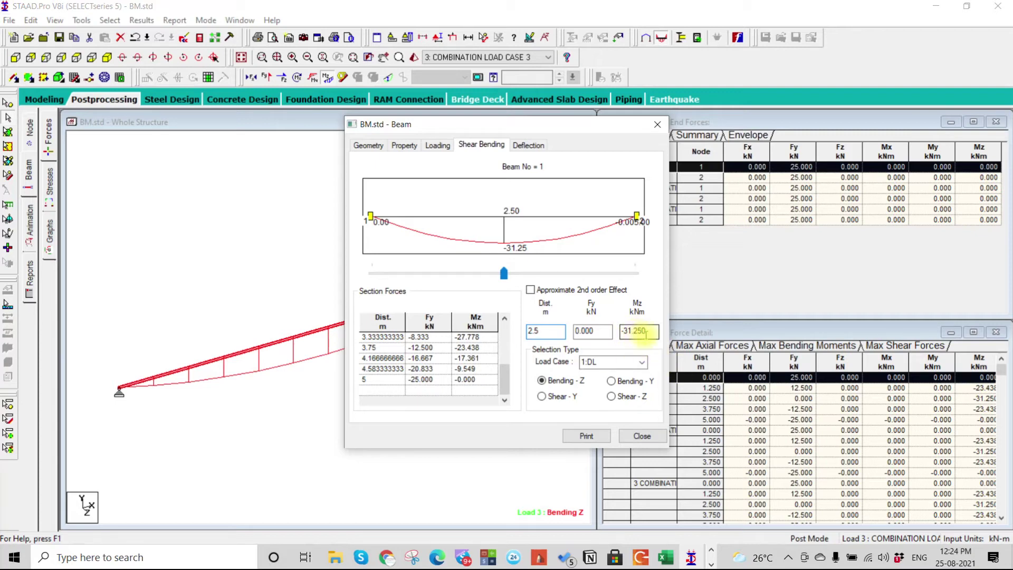
# - Step through load cases 2 and 3, leaving 3:COMBINATION selected
pyautogui.click(642, 362)
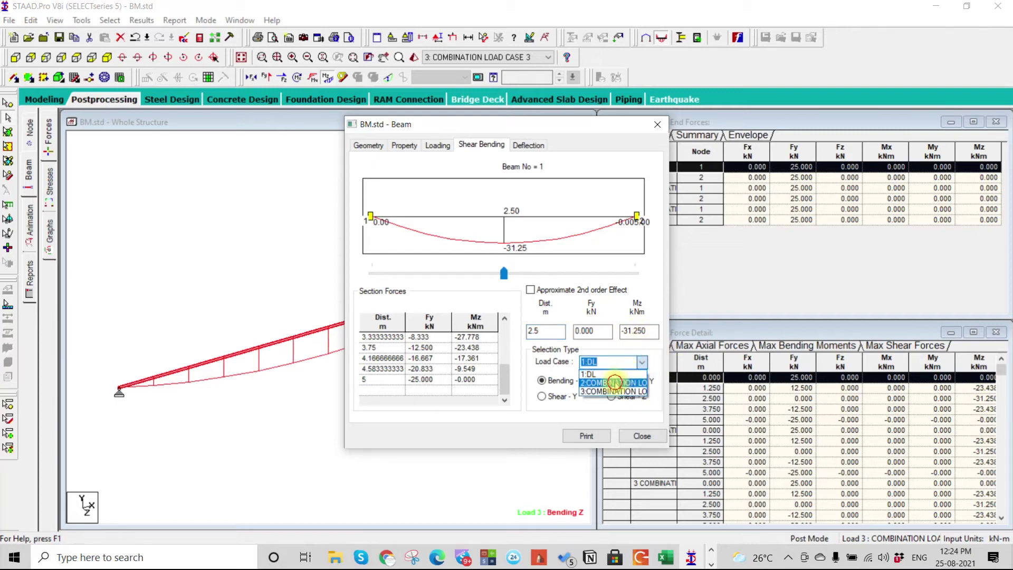
pyautogui.click(638, 376)
pyautogui.click(642, 362)
pyautogui.click(599, 392)
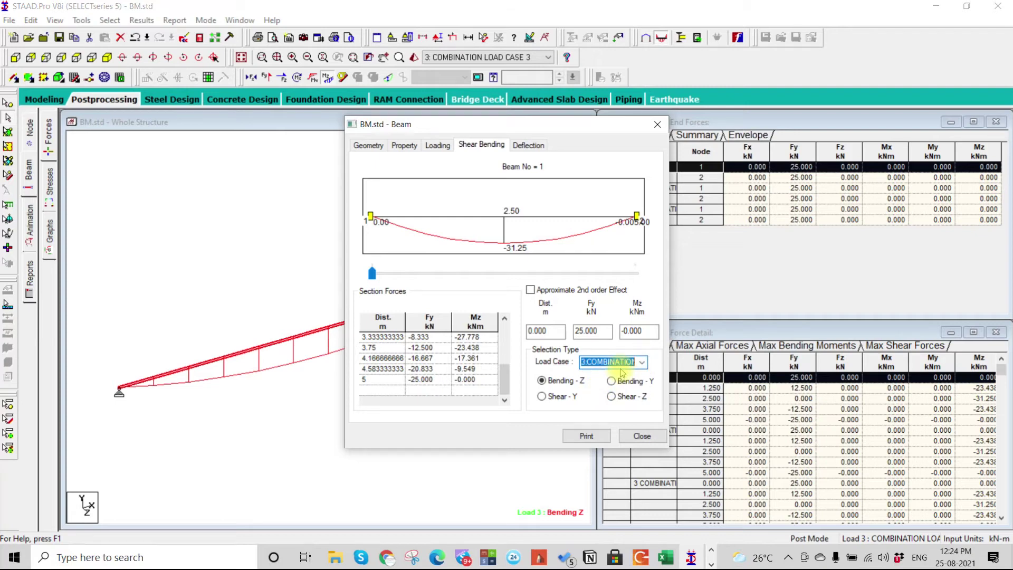
pyautogui.click(643, 362)
pyautogui.click(645, 364)
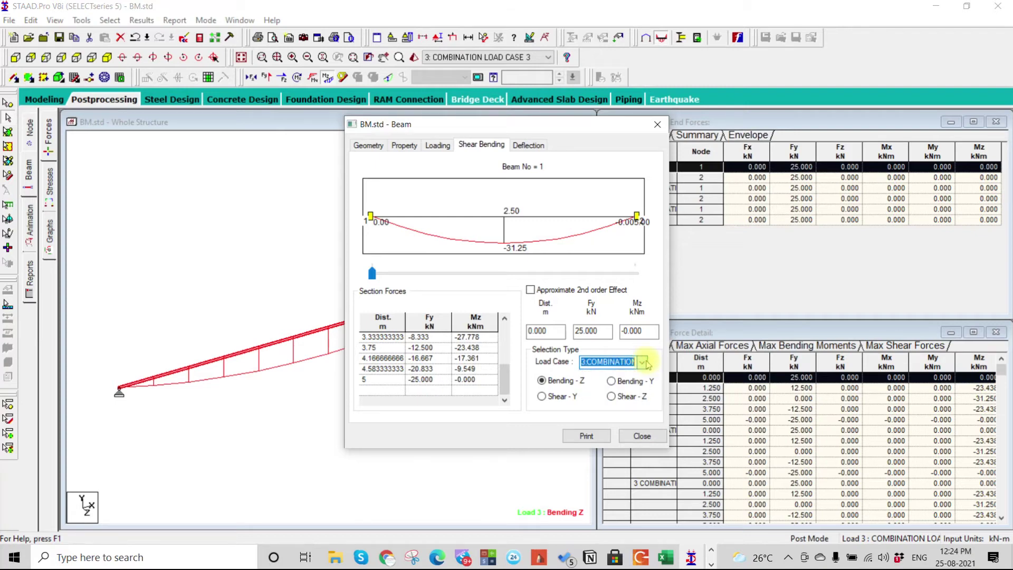
# - Show the Shear - Y diagram (25 to −25 kN) and compare it with the Concepts sketch
pyautogui.click(562, 399)
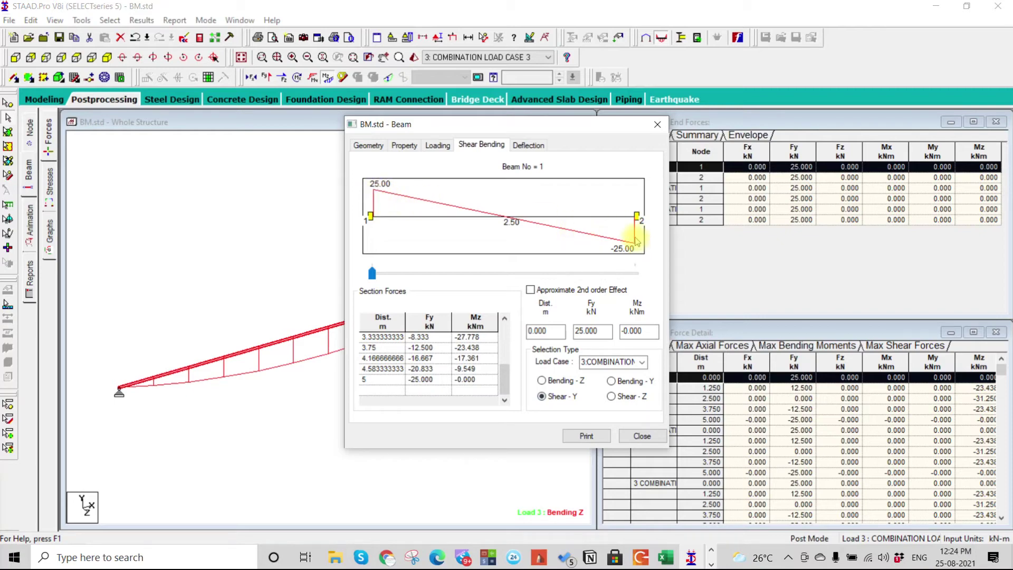
pyautogui.click(641, 557)
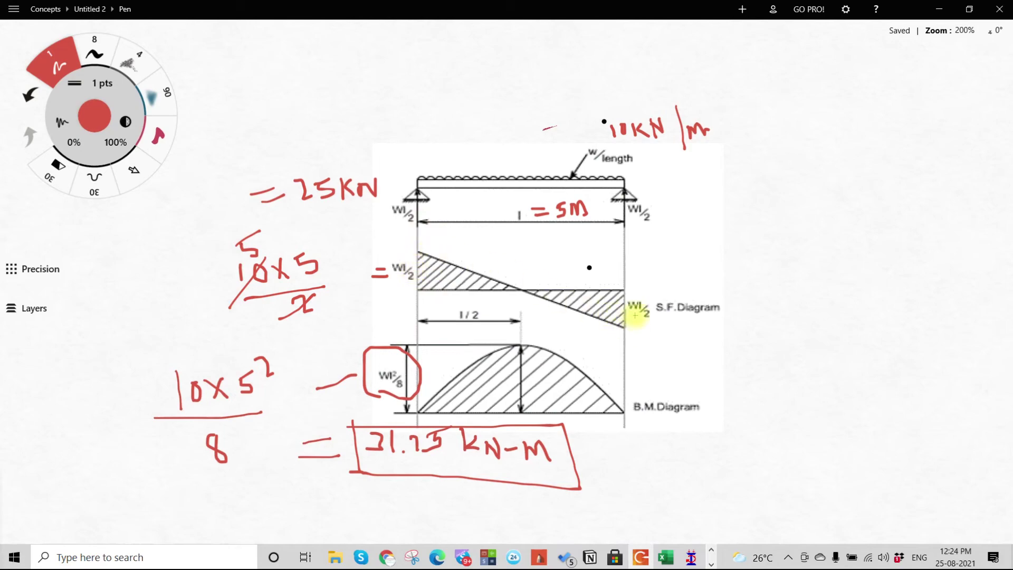
pyautogui.click(940, 8)
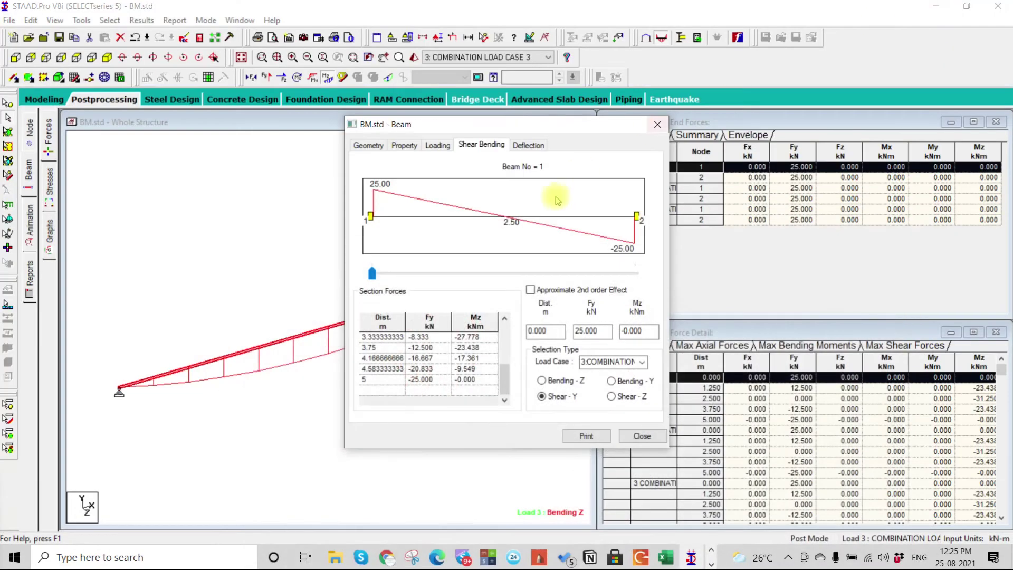
# - Close the Beam dialog, leaving load case 3's bending Z diagram on the structure
pyautogui.click(657, 125)
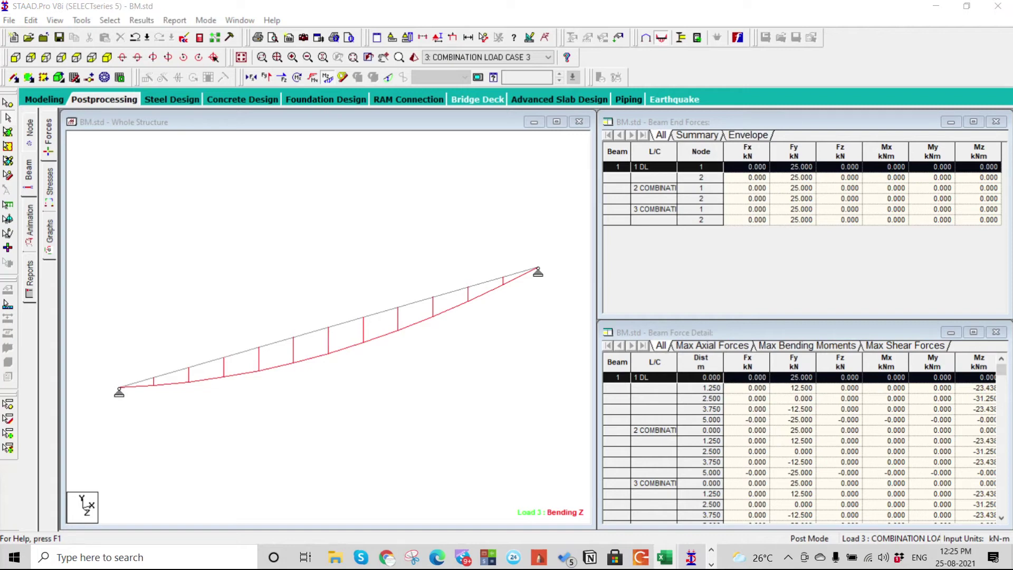
# - Maximise the Excel workbook and delete the 31.25 check value from P7
pyautogui.hotkey('alt', 'Tab')
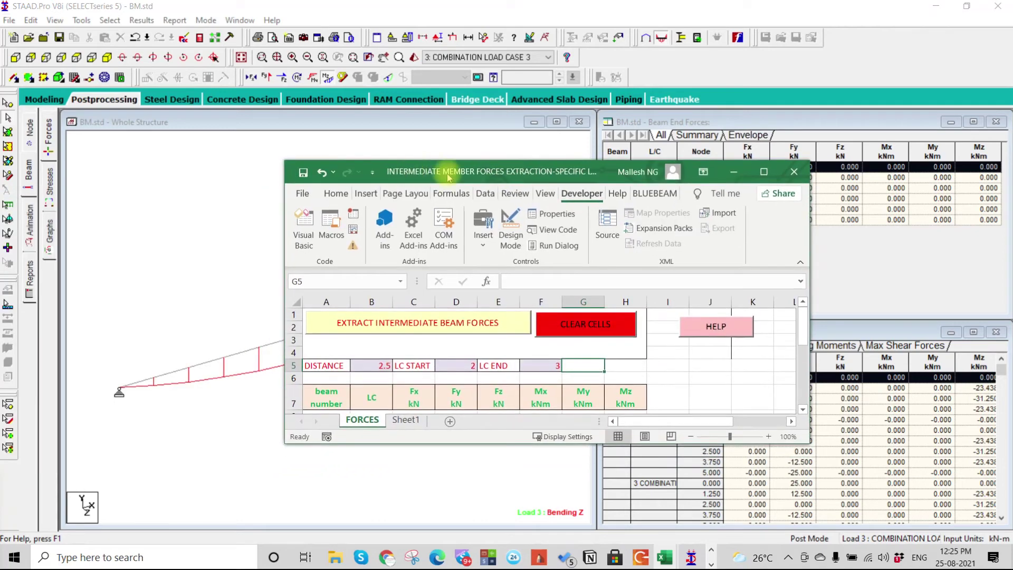
pyautogui.click(768, 171)
pyautogui.click(412, 268)
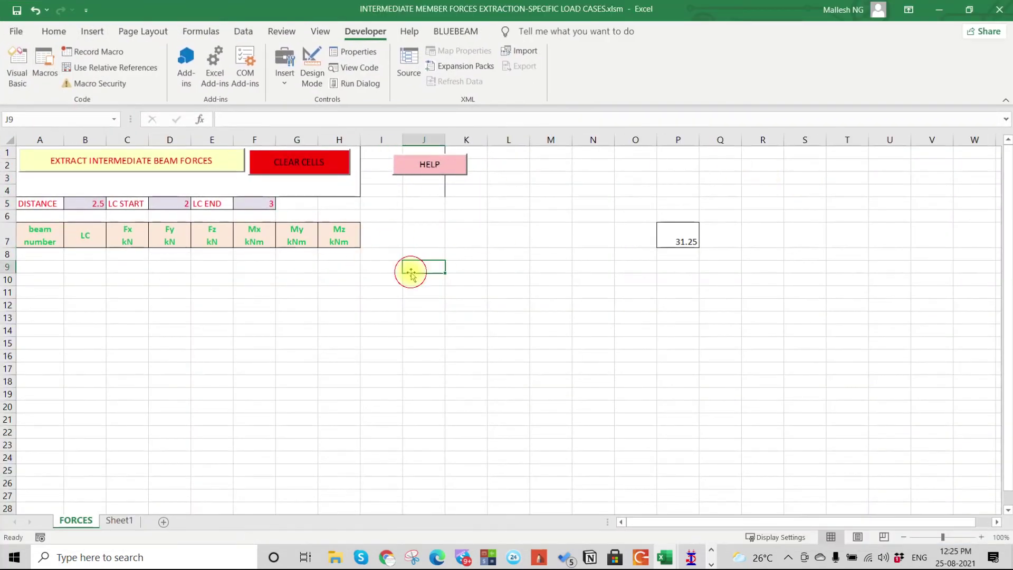
pyautogui.click(680, 241)
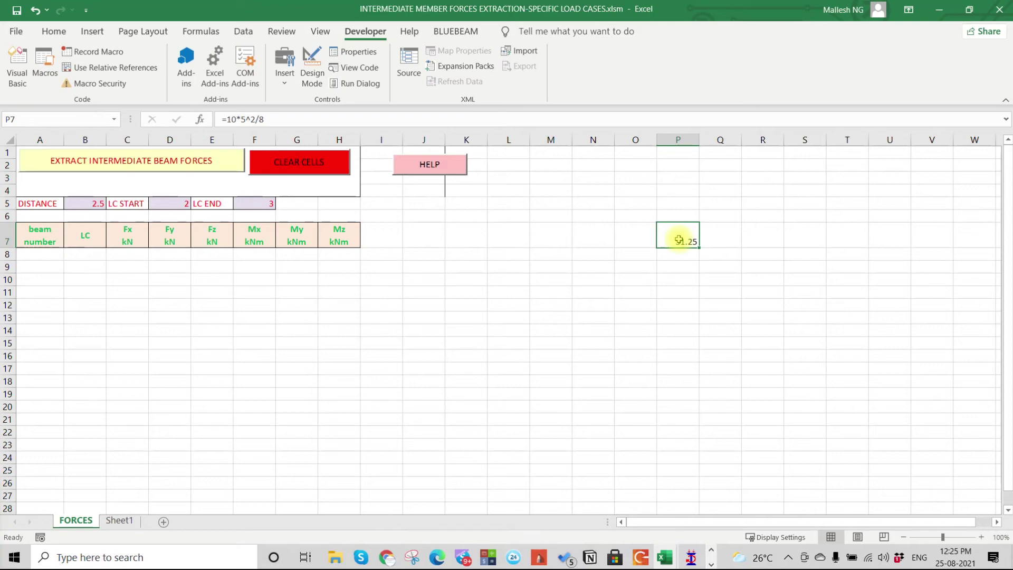
pyautogui.press('Delete')
# - Empty the force table with the CLEAR CELLS macro and minimise STAAD.Pro
pyautogui.click(538, 315)
pyautogui.moveTo(862, 525); pyautogui.dragTo(754, 520)
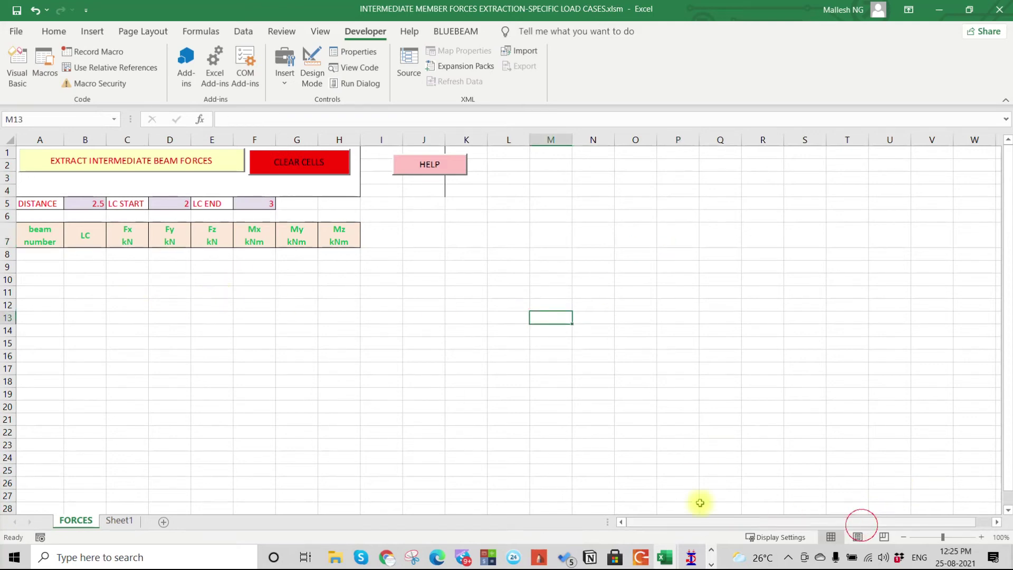
pyautogui.click(280, 343)
pyautogui.click(294, 164)
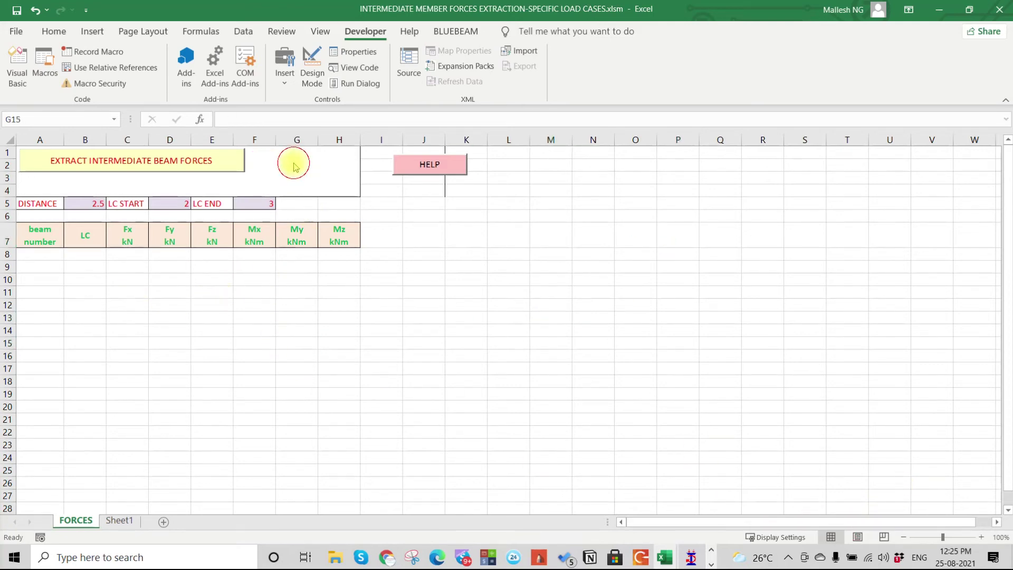
pyautogui.click(253, 330)
pyautogui.click(691, 557)
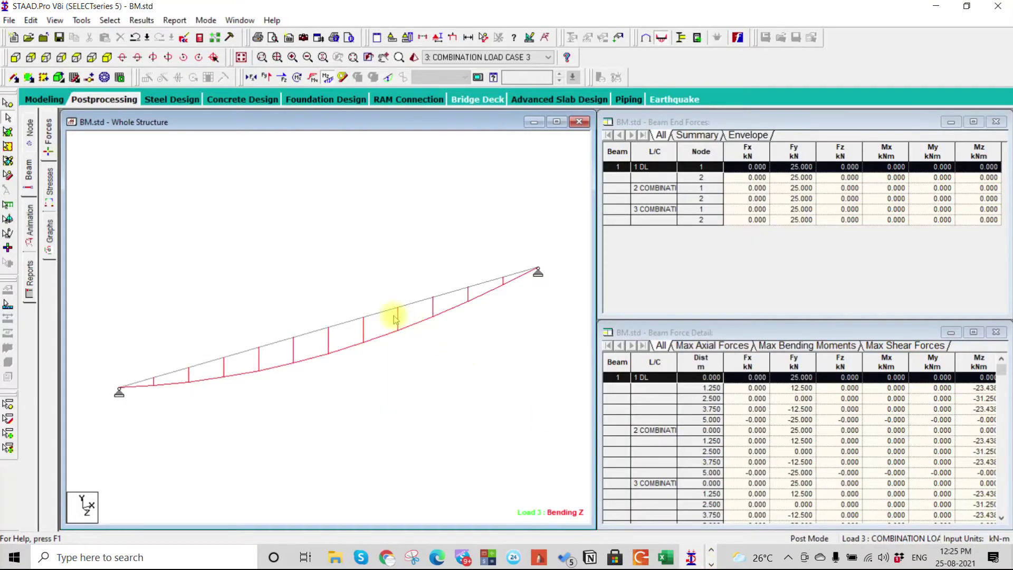
pyautogui.click(938, 7)
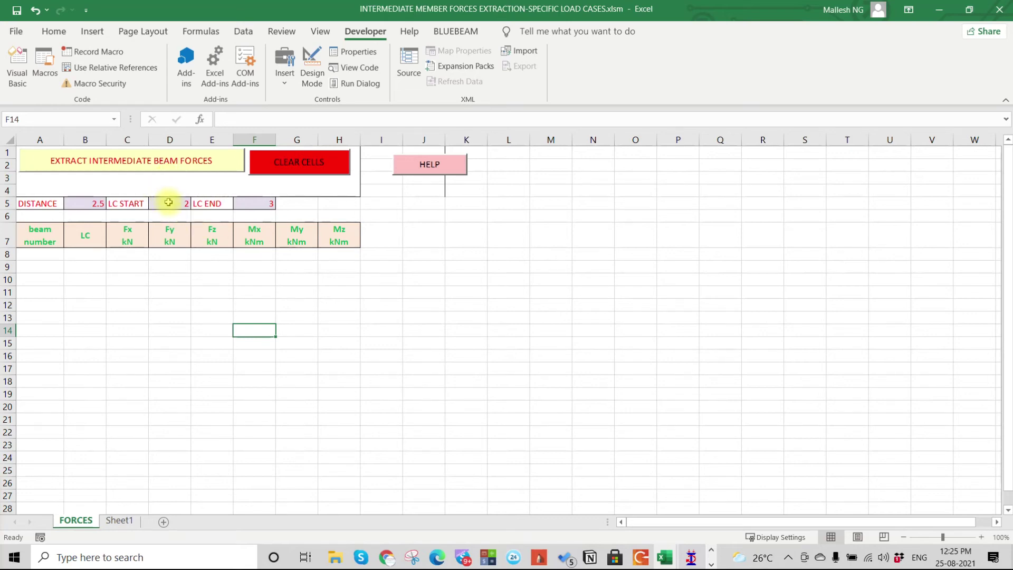
# - Run the EXTRACT INTERMEDIATE BEAM FORCES macro for beam 1 at 2.5 m, load cases 2–3
pyautogui.click(152, 167)
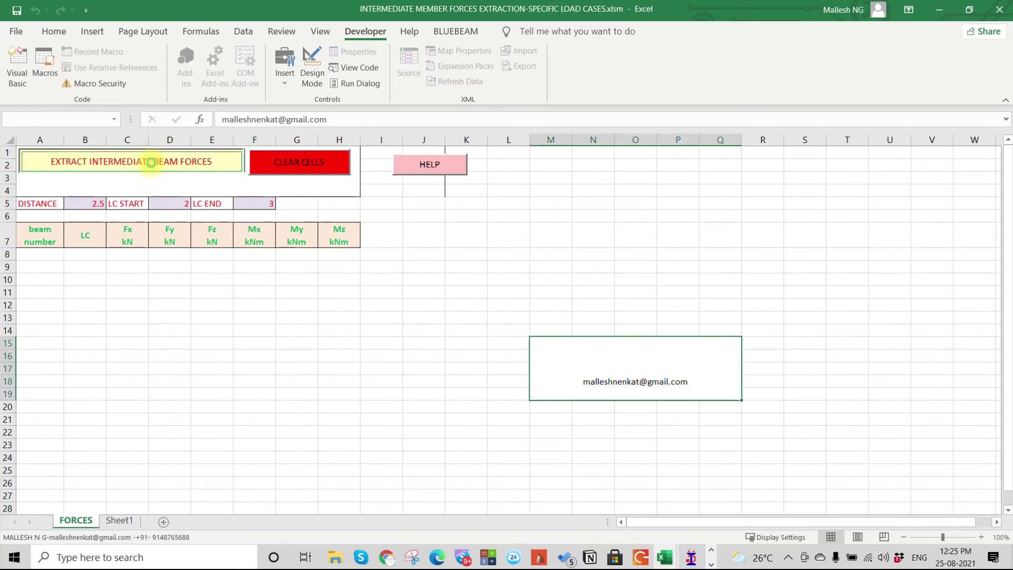
pyautogui.click(213, 280)
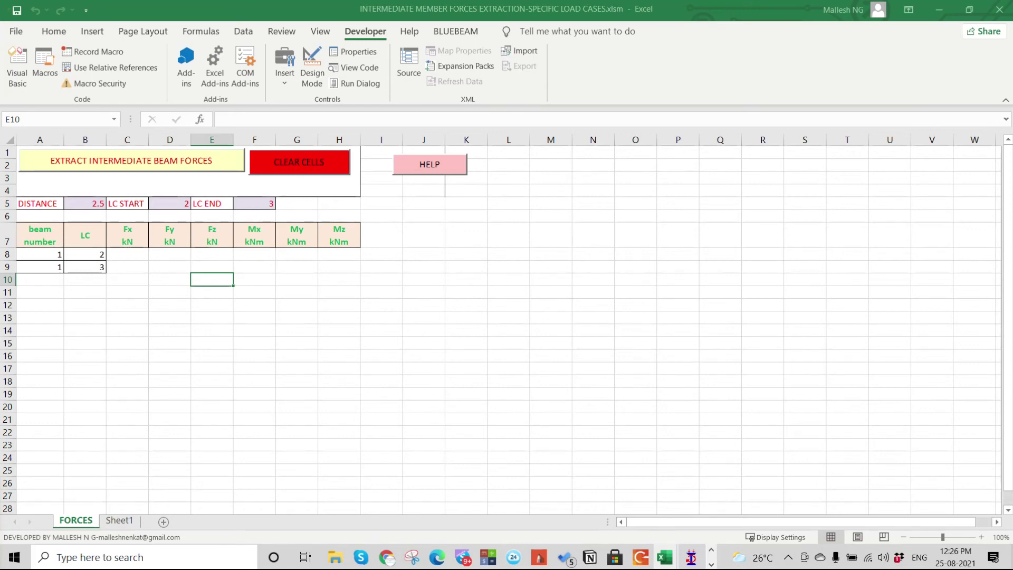
pyautogui.click(423, 292)
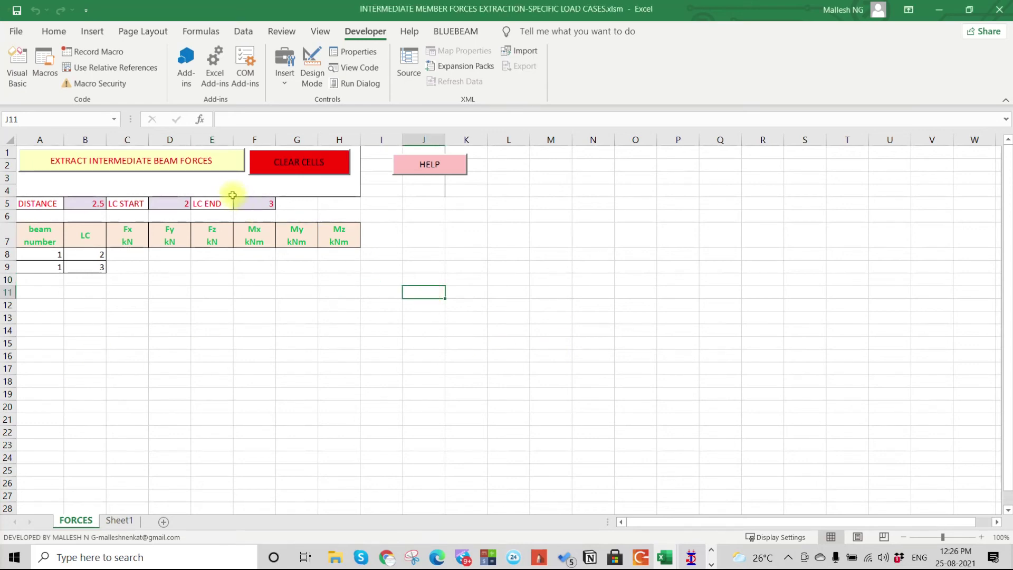
pyautogui.click(189, 165)
pyautogui.click(211, 318)
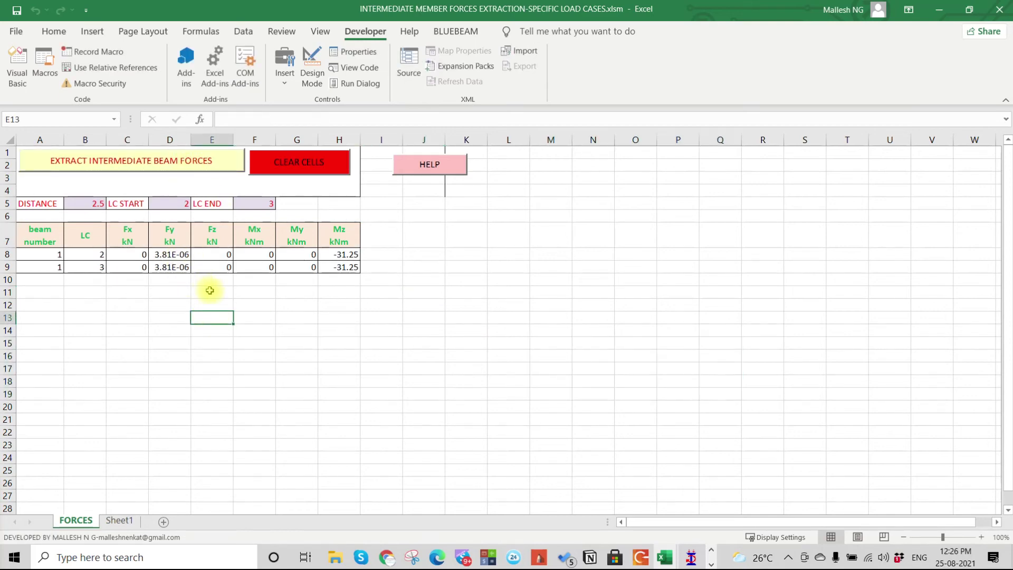
# - Inspect the Fy results in D8:D9 and the Mz −31.25 results in H8:H9
pyautogui.moveTo(170, 254); pyautogui.dragTo(174, 266)
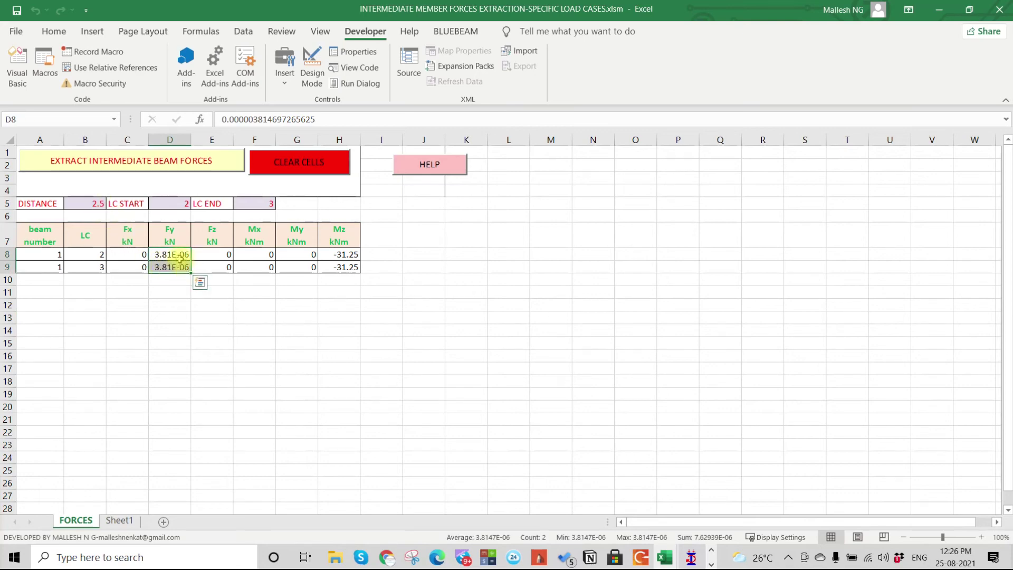
pyautogui.click(180, 257)
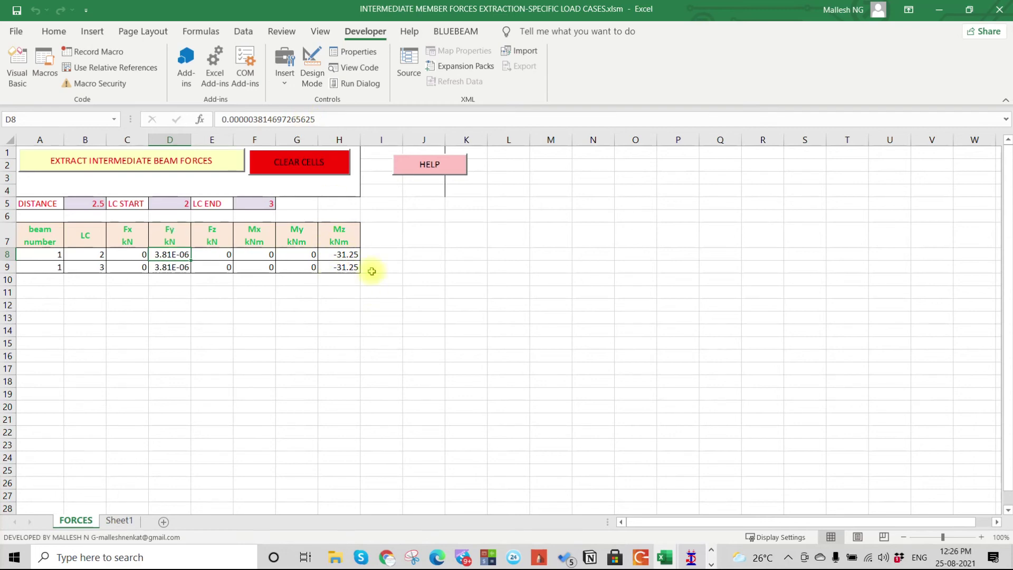
pyautogui.moveTo(346, 254); pyautogui.dragTo(343, 268)
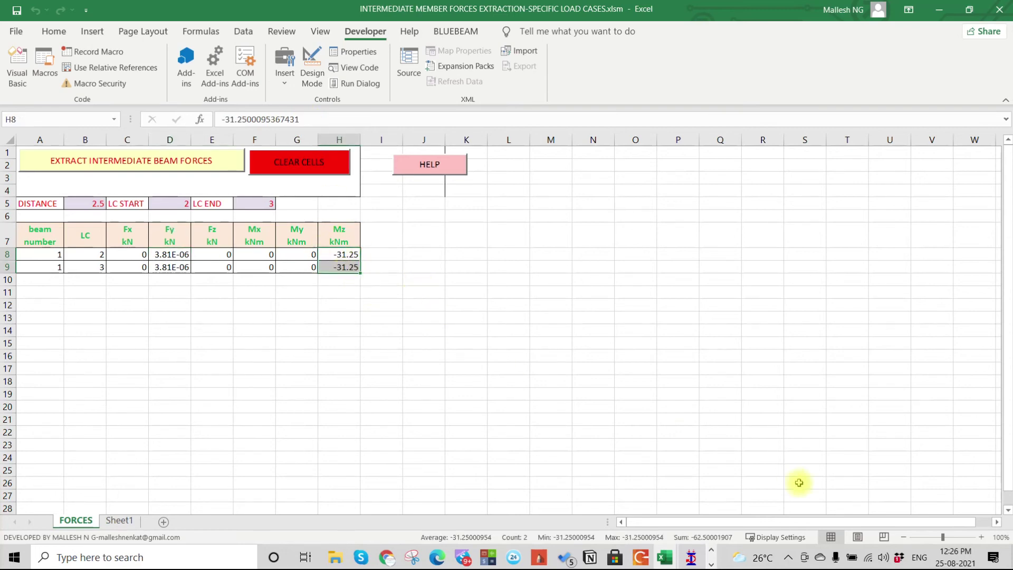
pyautogui.click(692, 557)
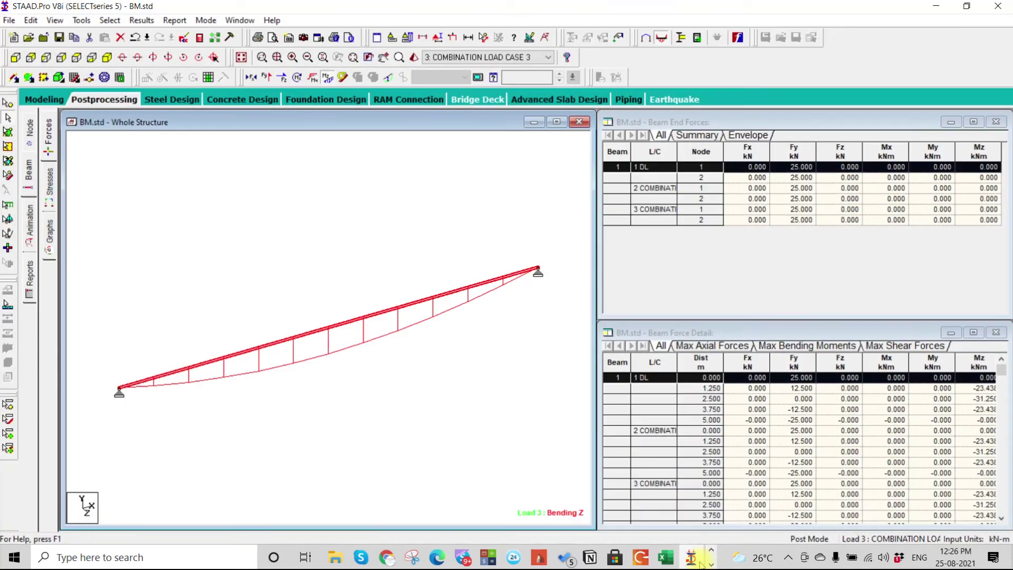
# - Show beam 1's Shear Bending results at 2.5 m: Fy 0.000 kN, Mz −31.250 kNm
pyautogui.doubleClick(350, 324)
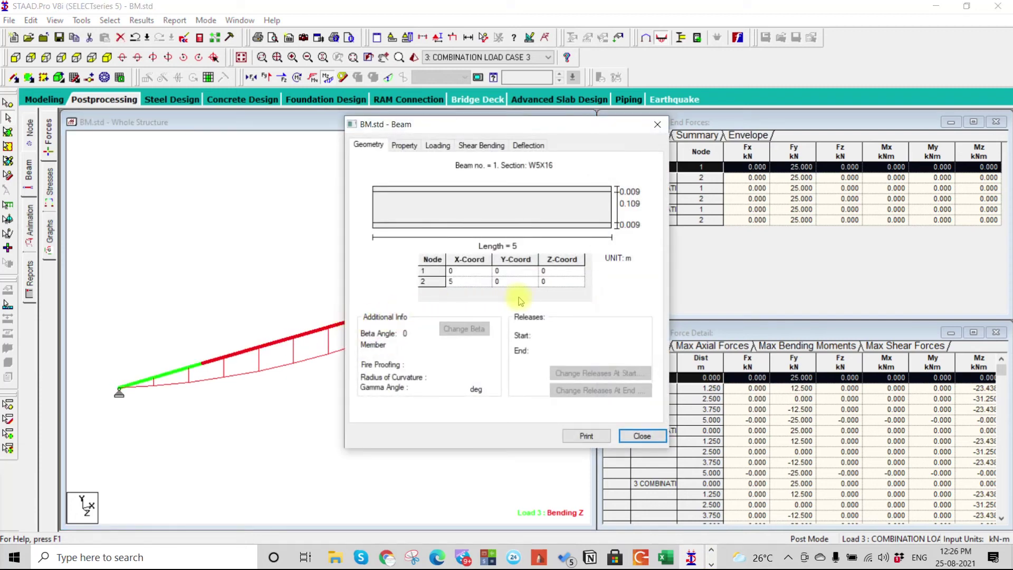
pyautogui.click(476, 145)
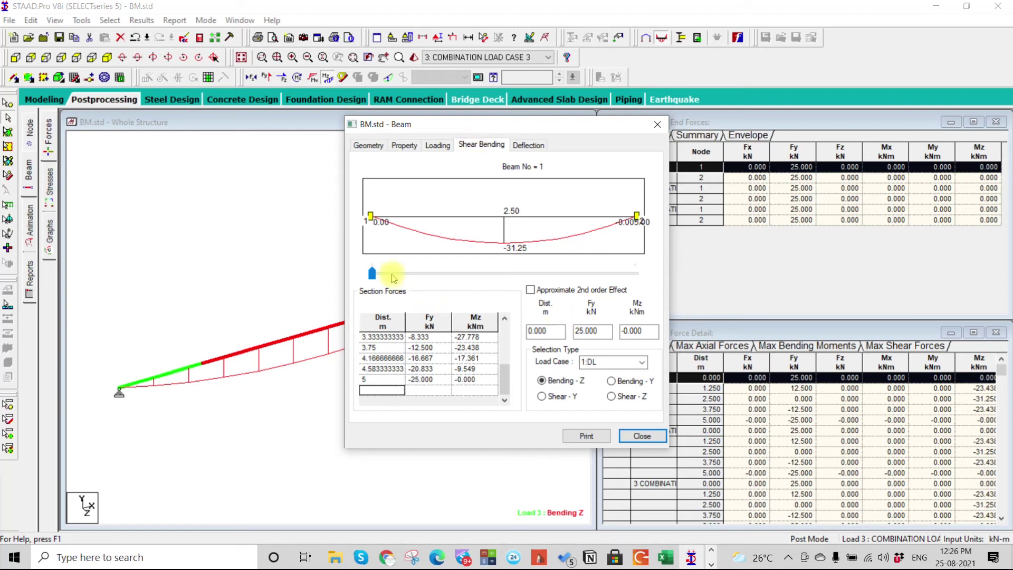
pyautogui.moveTo(374, 273); pyautogui.dragTo(529, 273)
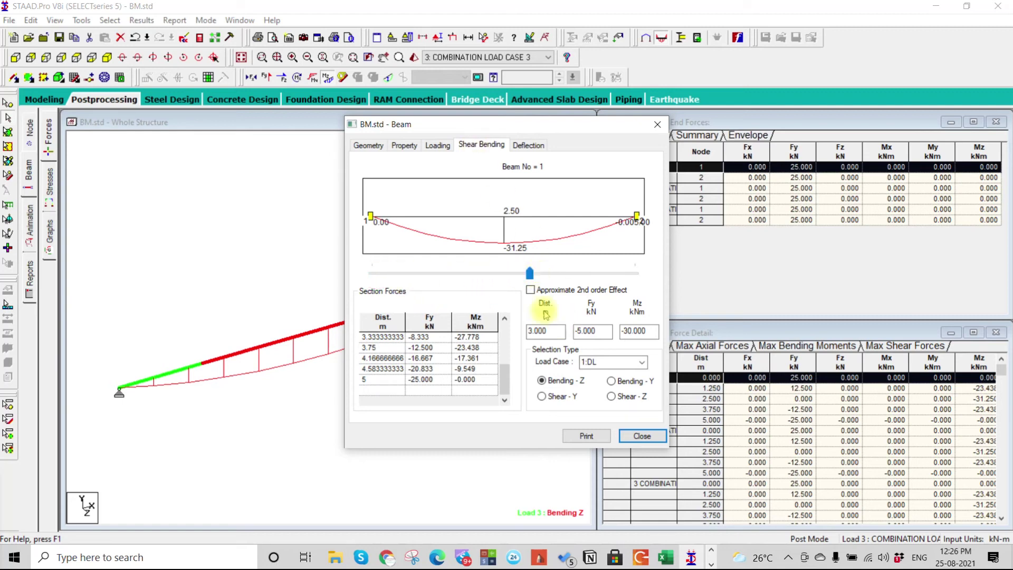
pyautogui.moveTo(551, 333); pyautogui.dragTo(505, 335)
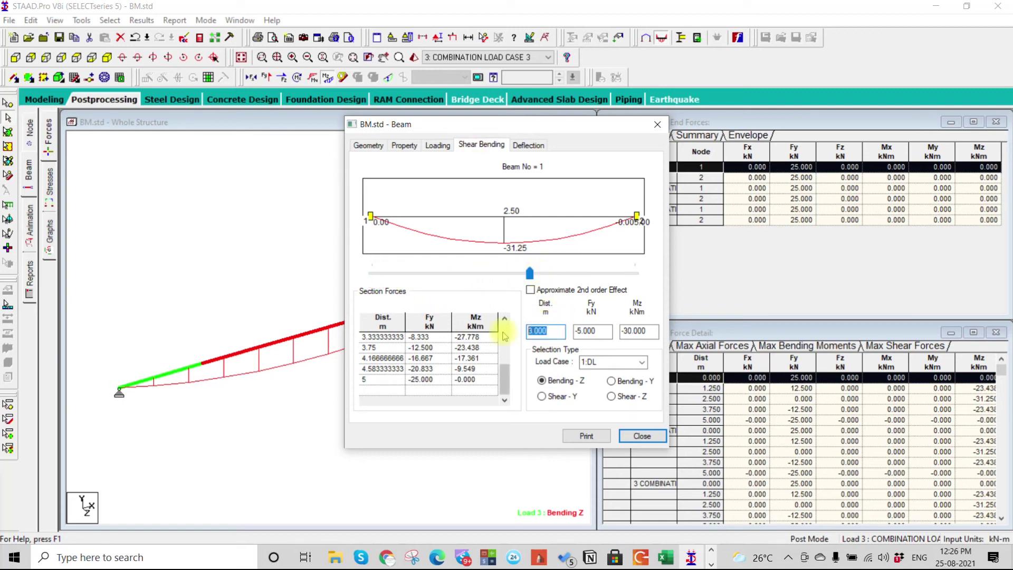
pyautogui.write('2.5')
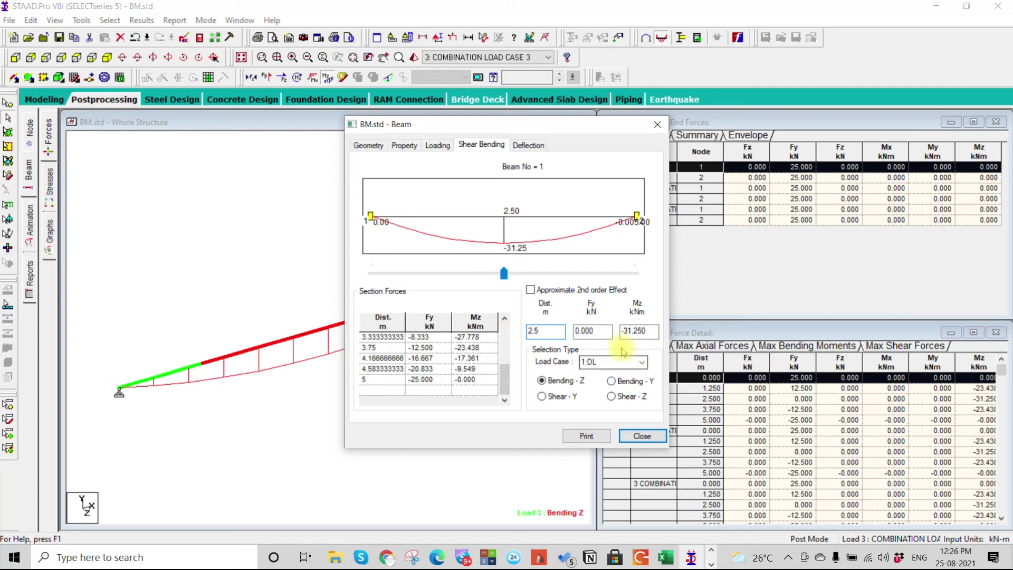
pyautogui.click(593, 331)
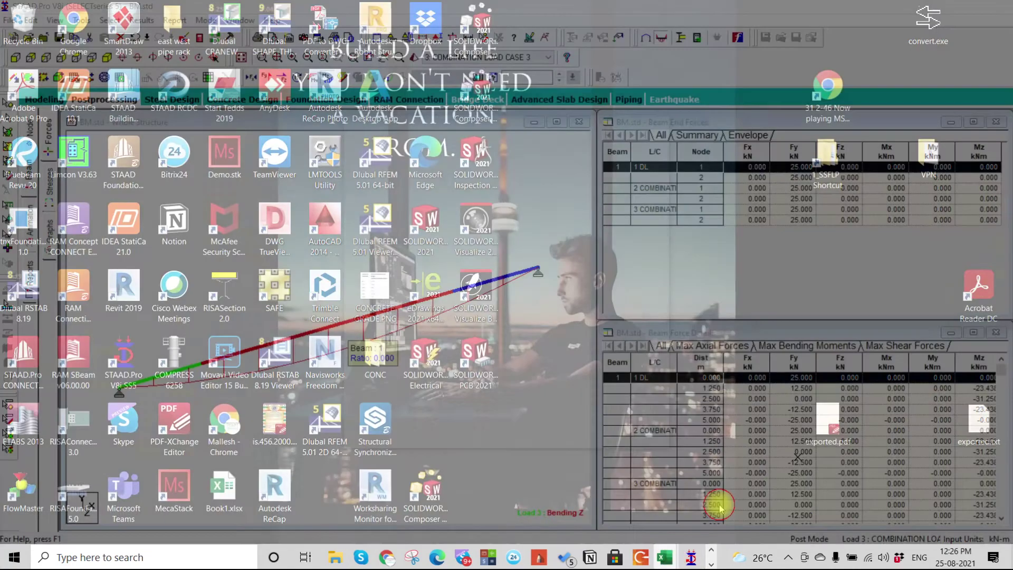
pyautogui.click(666, 558)
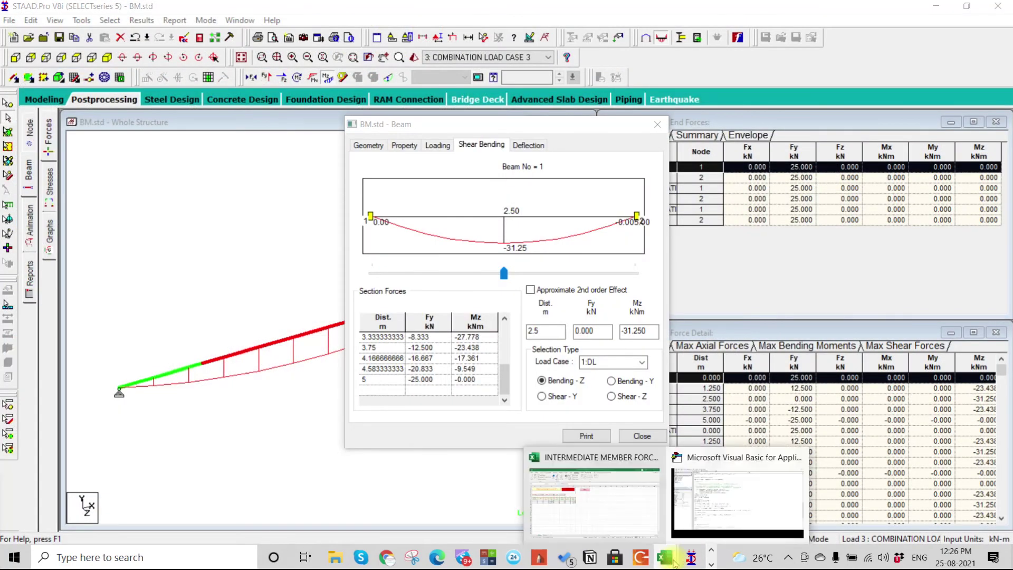
pyautogui.click(666, 558)
pyautogui.click(184, 267)
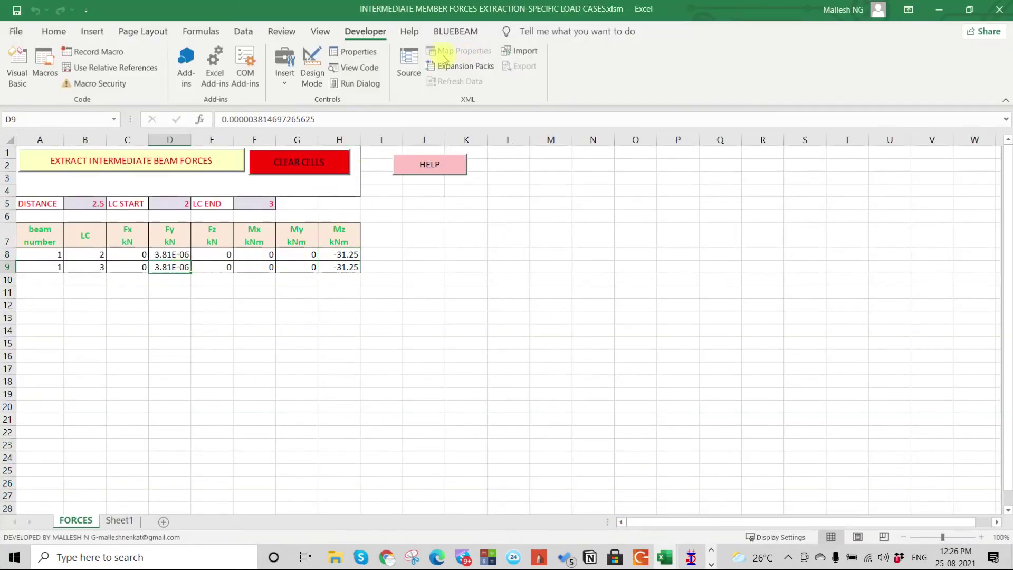
pyautogui.click(174, 256)
pyautogui.click(171, 267)
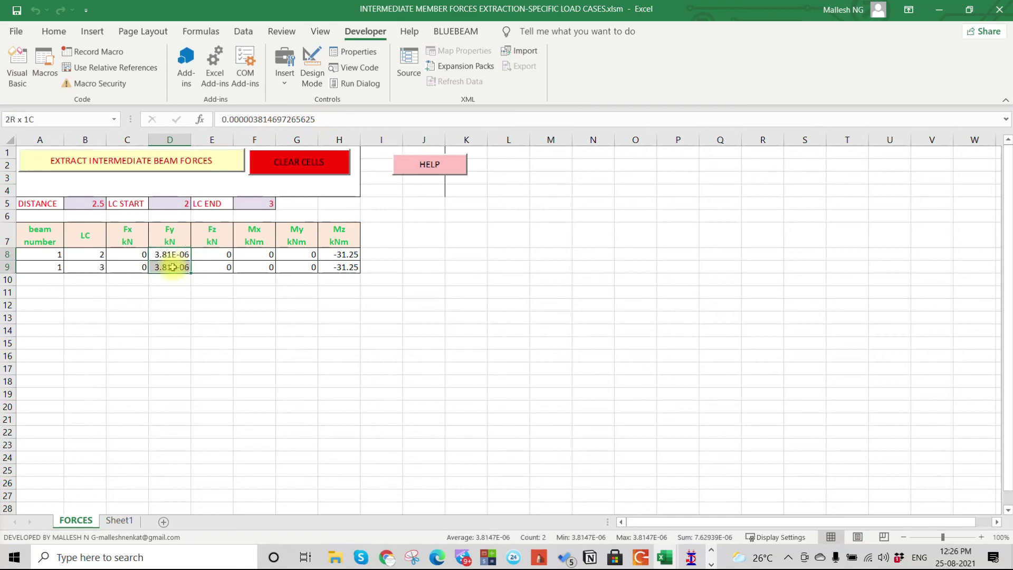
pyautogui.click(170, 256)
pyautogui.click(170, 268)
pyautogui.moveTo(339, 254); pyautogui.dragTo(342, 262)
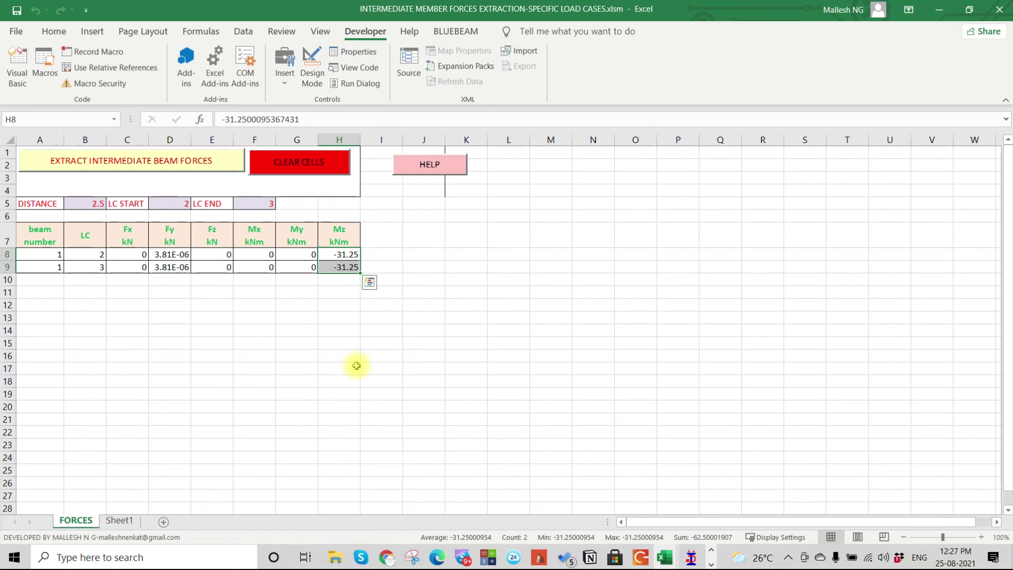
# - Snip the STAAD window showing Mz −31.250 at 2.5 m and copy the capture
pyautogui.click(581, 330)
pyautogui.click(692, 557)
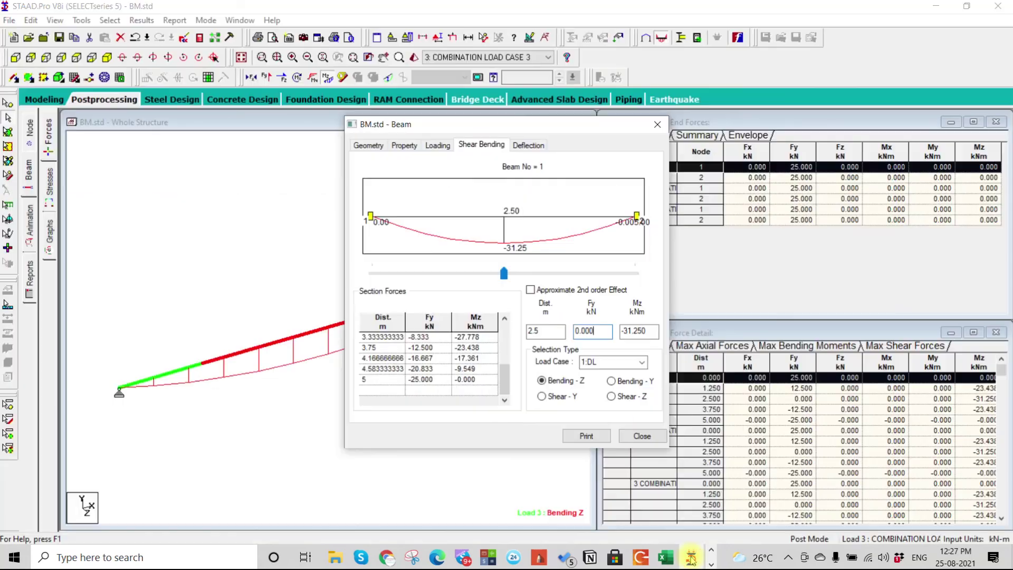
pyautogui.click(415, 558)
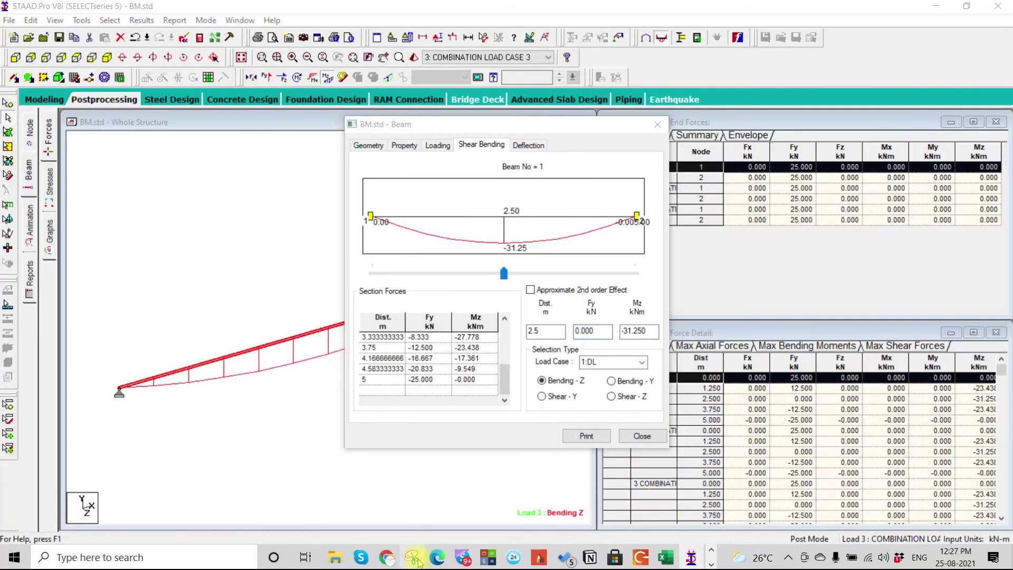
pyautogui.click(511, 322)
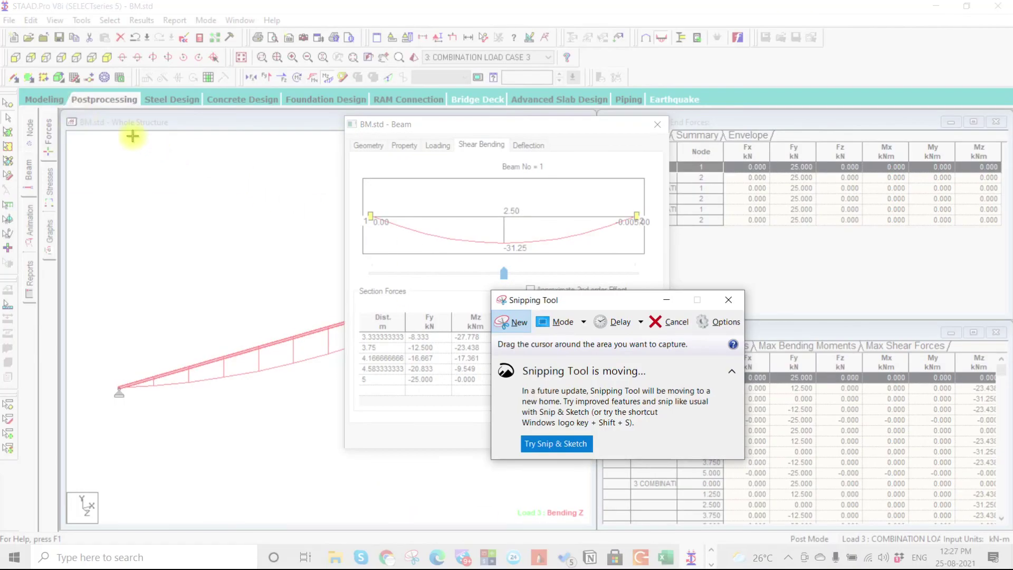
pyautogui.moveTo(62, 80); pyautogui.dragTo(1008, 541)
pyautogui.rightClick(486, 257)
pyautogui.click(523, 282)
pyautogui.click(933, 8)
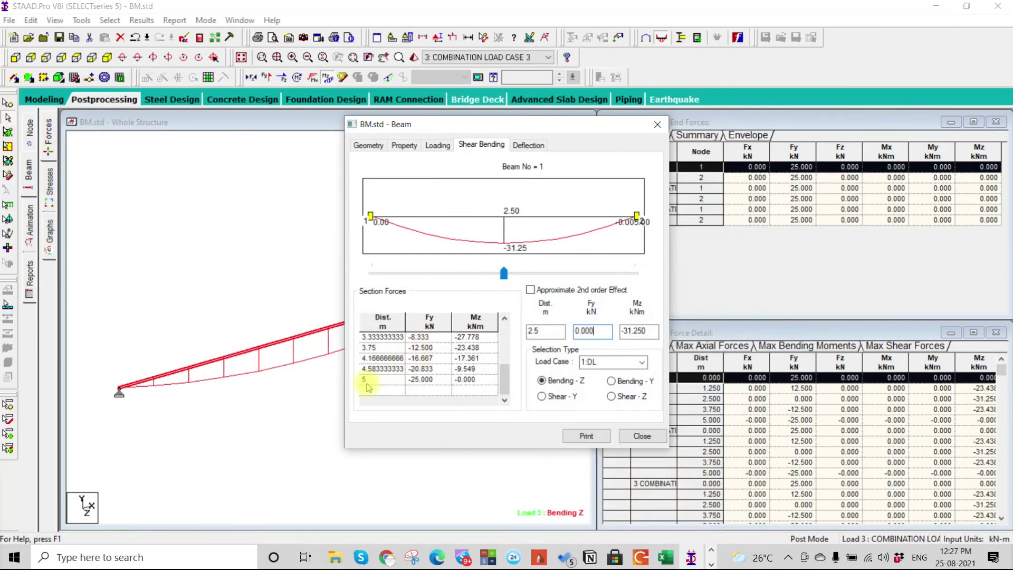
# - On Sheet1, delete the old STAAD picture and paste the new capture near cell C3
pyautogui.moveTo(665, 557)
pyautogui.click(521, 446)
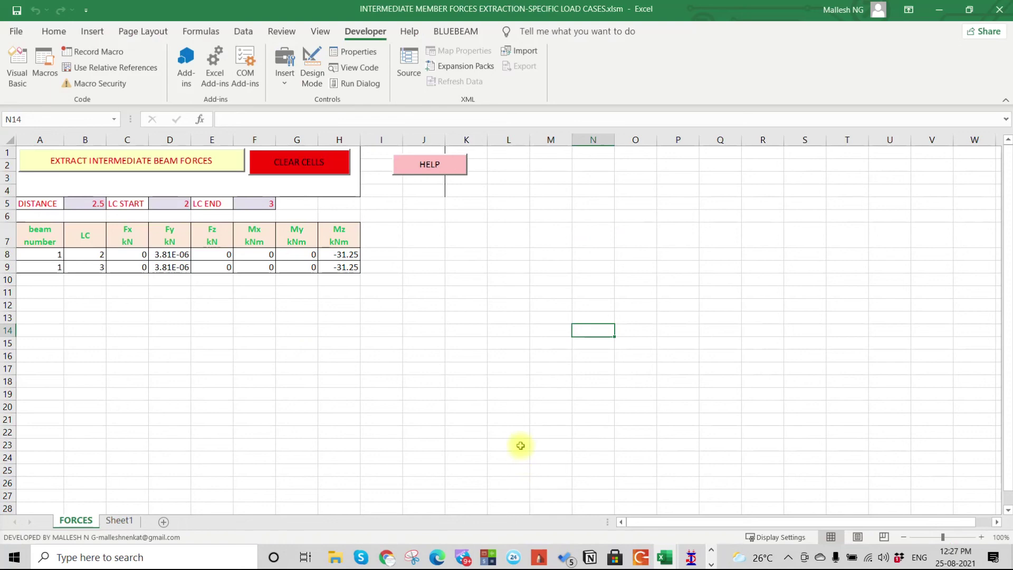
pyautogui.click(121, 521)
pyautogui.click(525, 370)
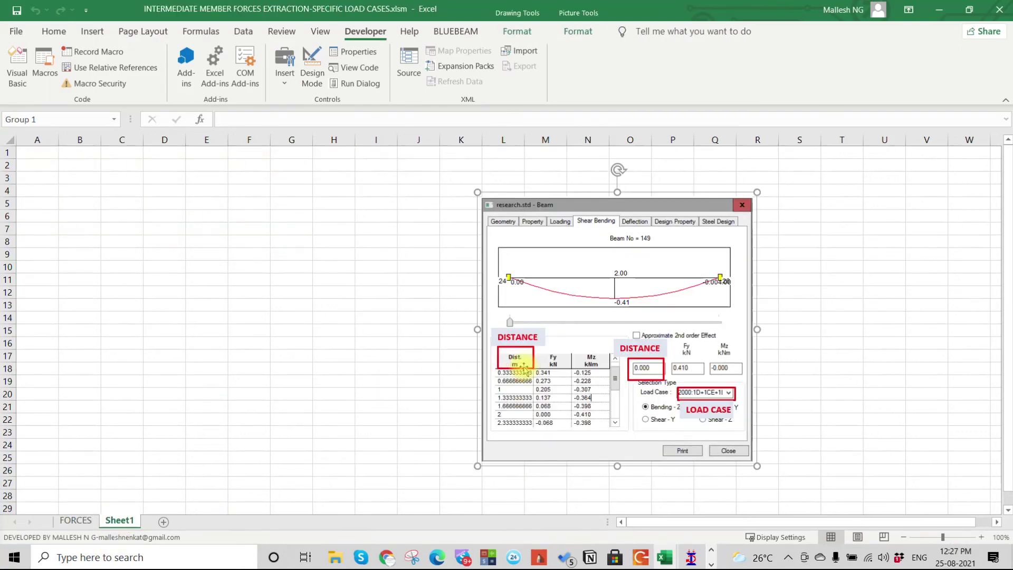
pyautogui.press('Delete')
pyautogui.click(535, 251)
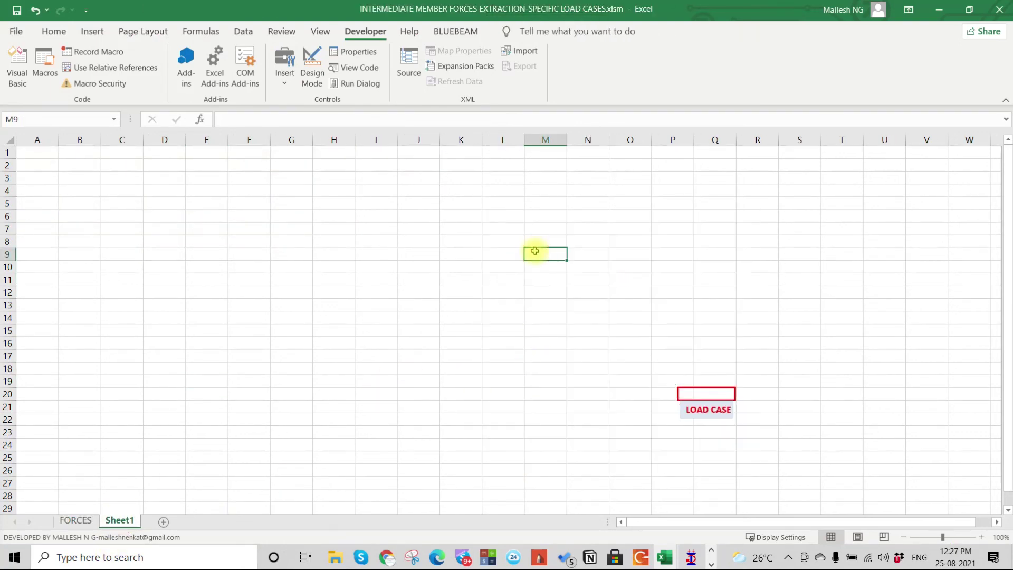
pyautogui.hotkey('ctrl', 'v')
pyautogui.moveTo(730, 265); pyautogui.dragTo(323, 208)
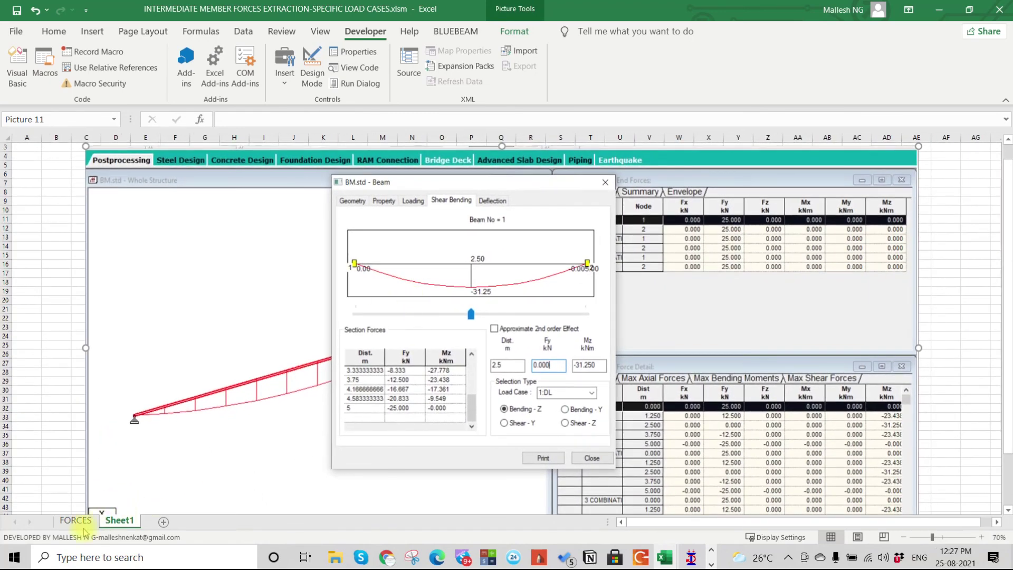
# - Review the FORCES table's Mz −31.25 for load cases 2 and 3
pyautogui.click(75, 521)
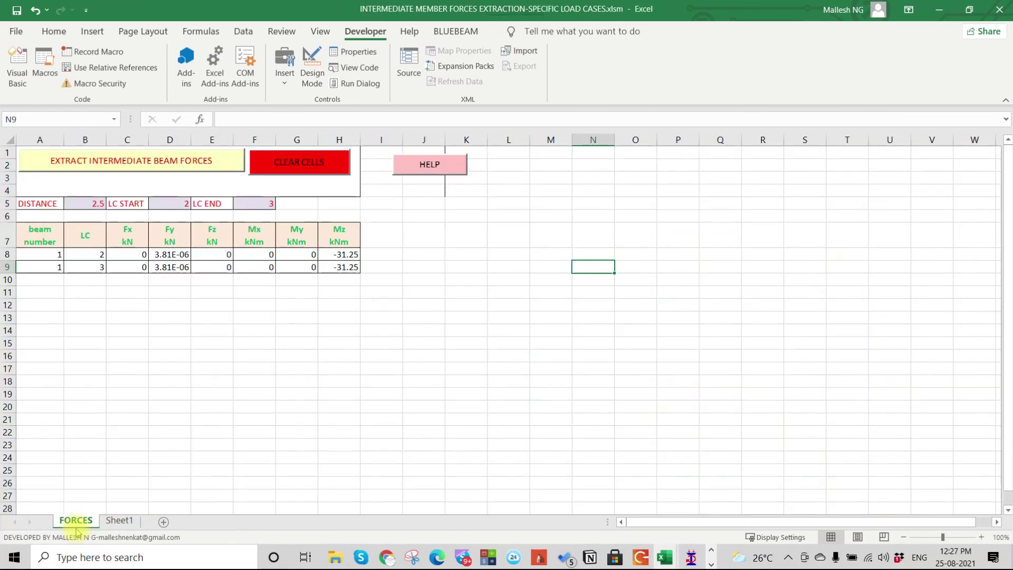
pyautogui.click(243, 353)
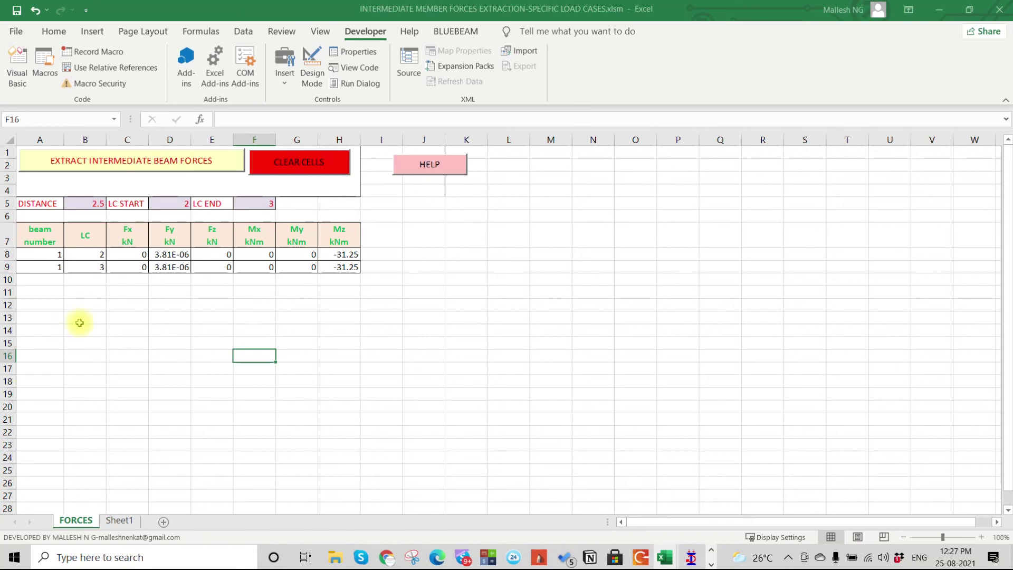
pyautogui.click(154, 294)
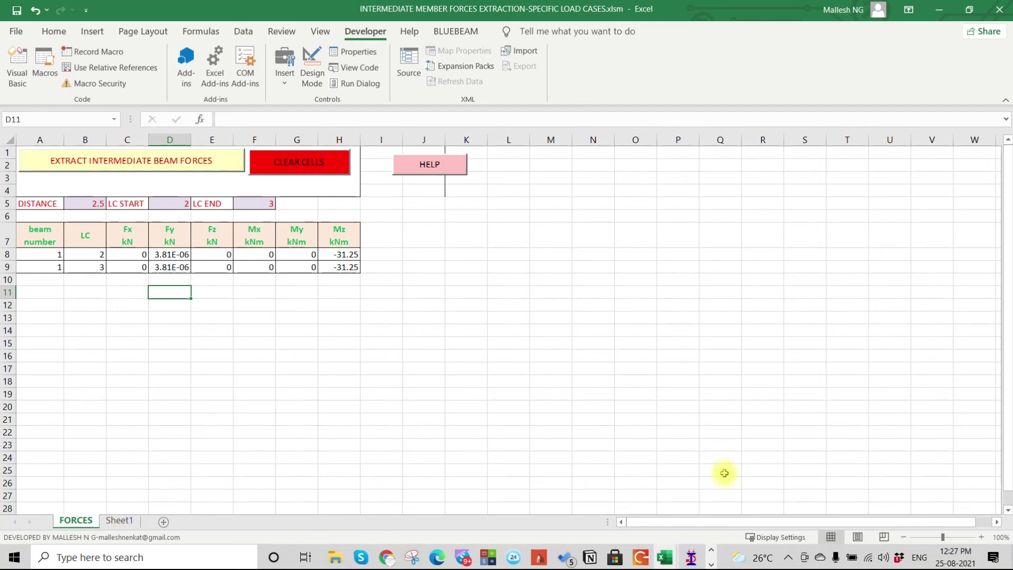
pyautogui.click(692, 558)
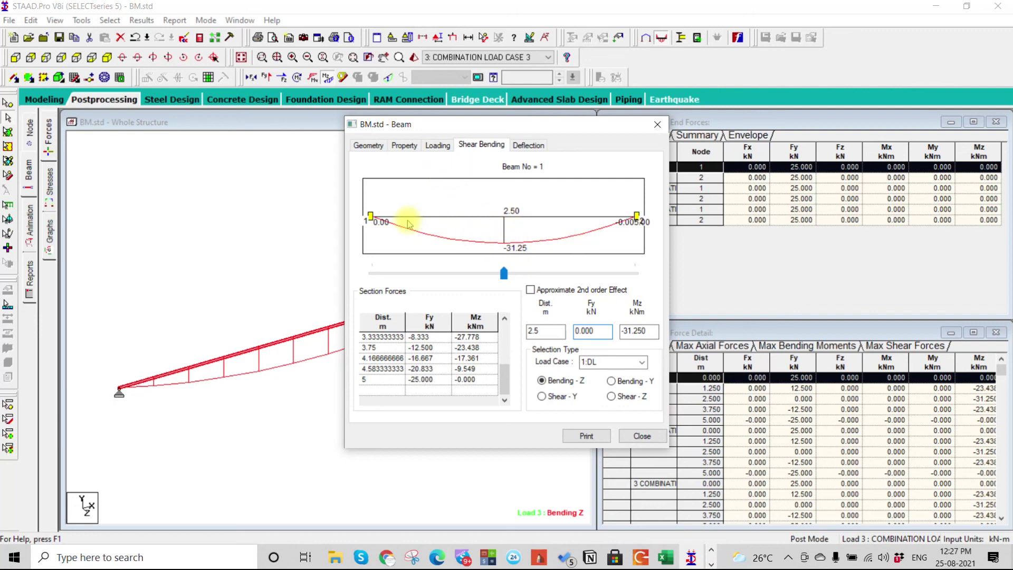
# - Check Mz −30.974 at 2.265 m, then select Excel's Fx heading and both values
pyautogui.moveTo(503, 276); pyautogui.dragTo(492, 273)
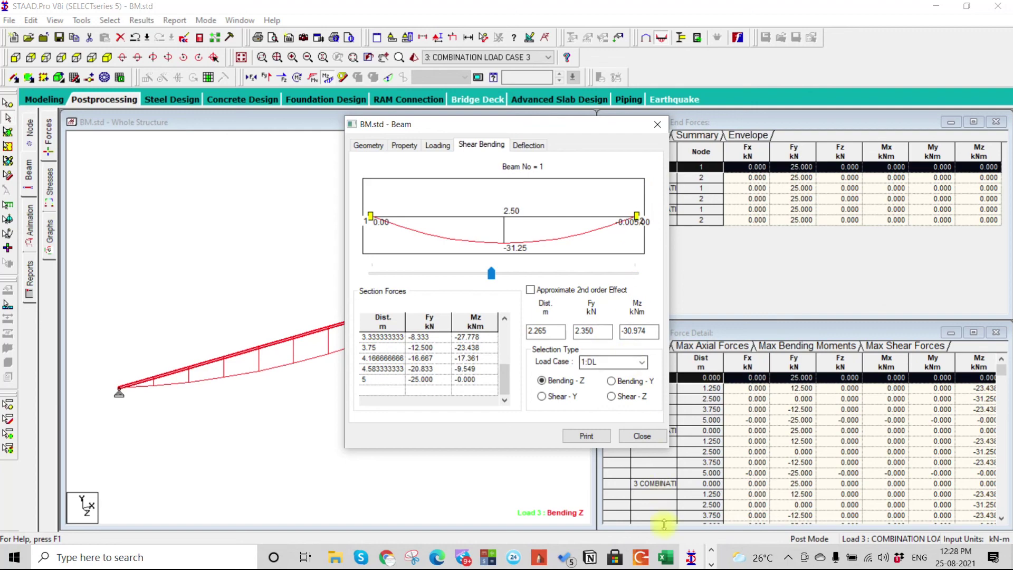
pyautogui.click(666, 559)
pyautogui.click(626, 501)
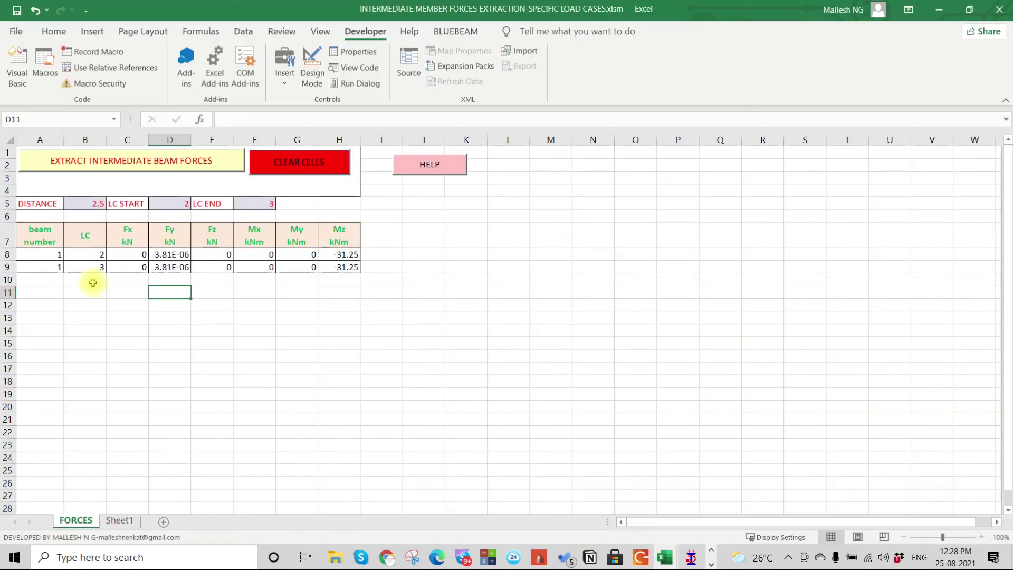
pyautogui.click(127, 231)
pyautogui.moveTo(128, 232); pyautogui.dragTo(131, 266)
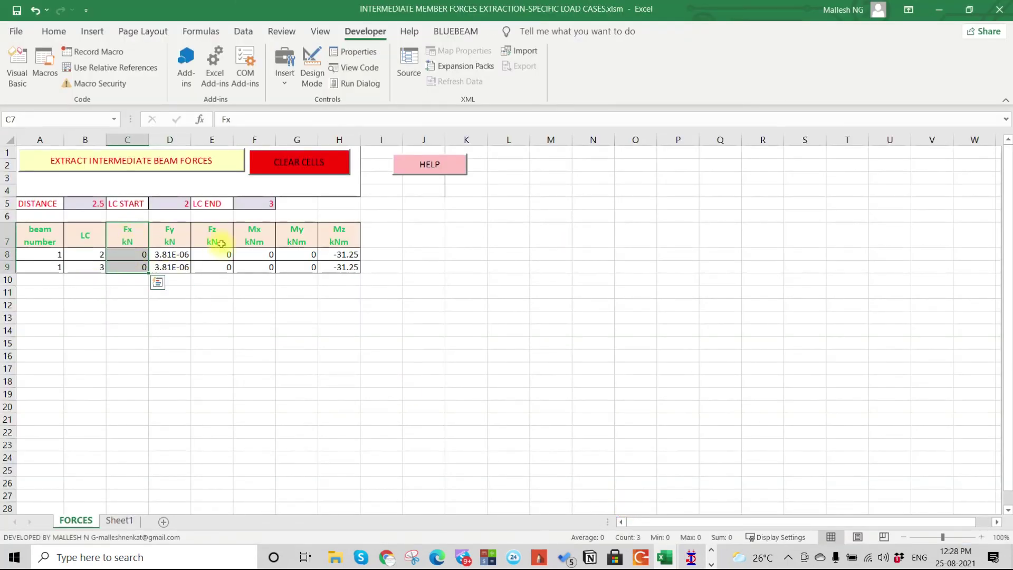